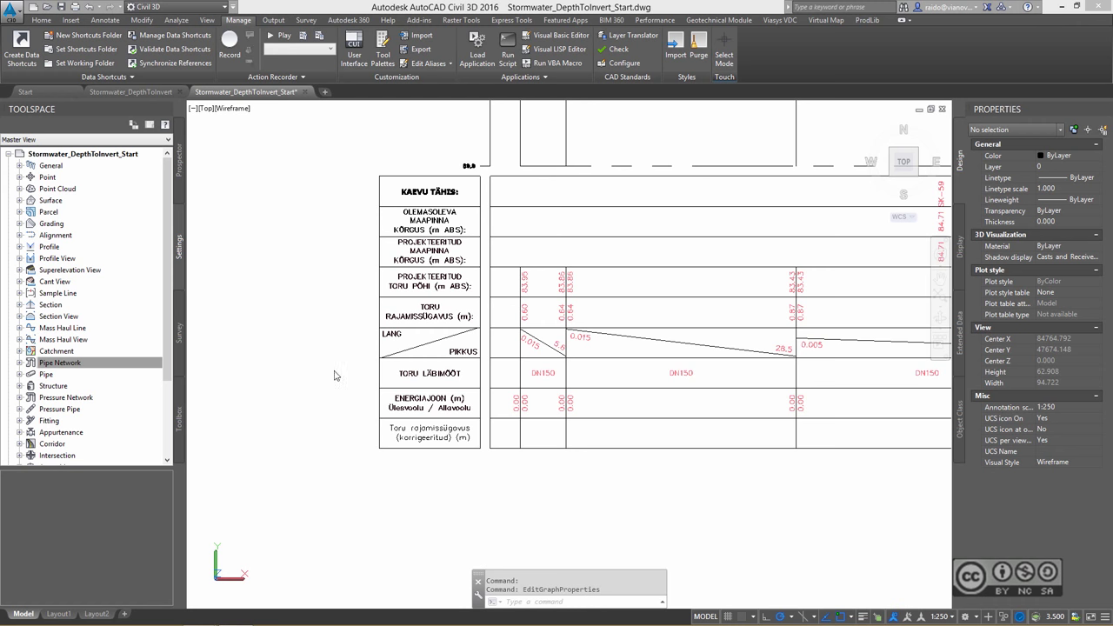
# Step: Check the profile view's band settings, then close the properties without changes
pyautogui.click(346, 372)
pyautogui.click(326, 401)
pyautogui.scroll(-4, 413, 510)
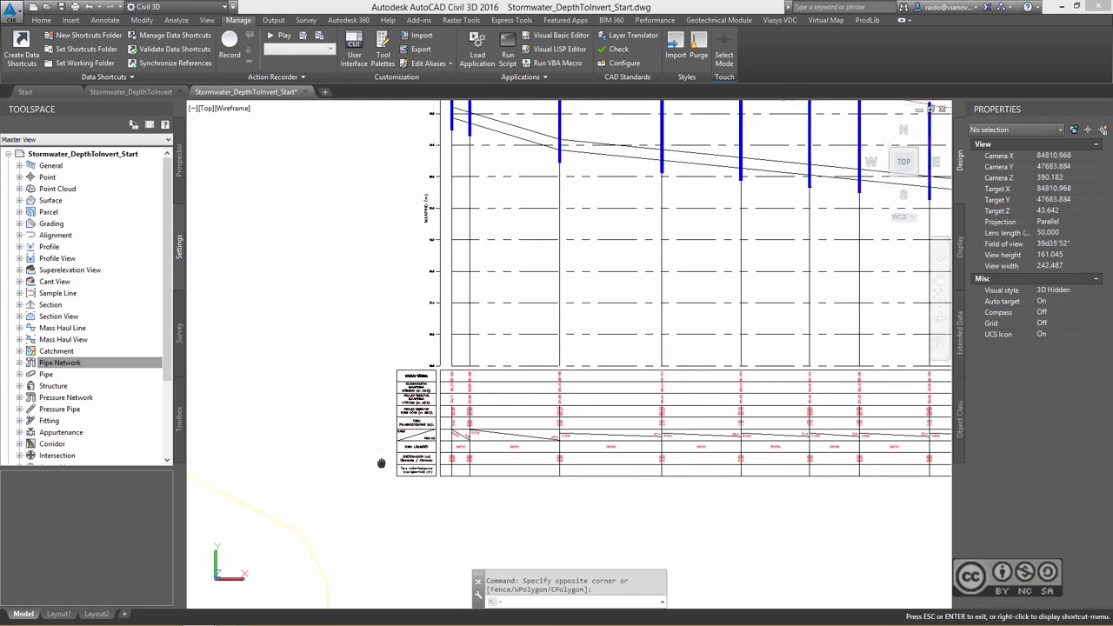
pyautogui.scroll(2, 357, 380)
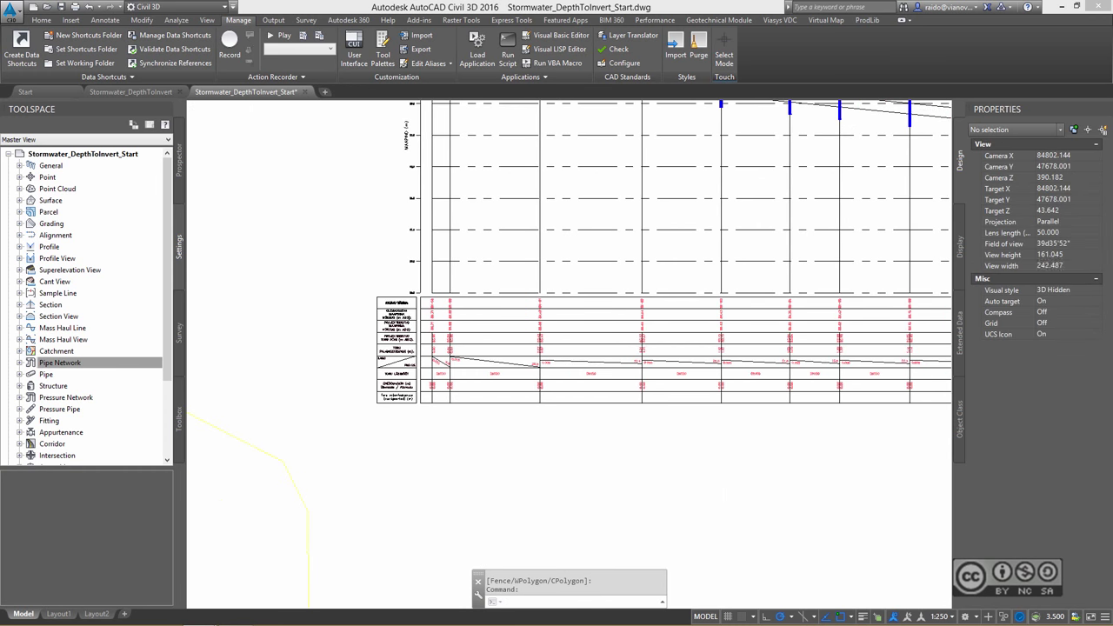
pyautogui.scroll(2, 357, 380)
pyautogui.scroll(1, 357, 380)
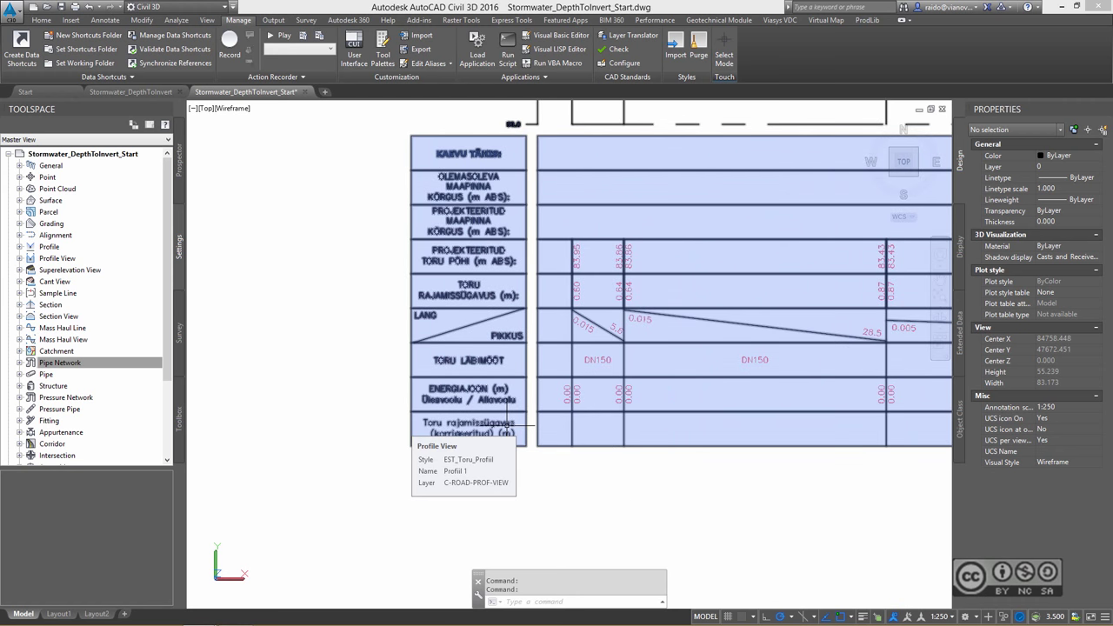
pyautogui.click(507, 425)
pyautogui.rightClick(507, 425)
pyautogui.click(563, 546)
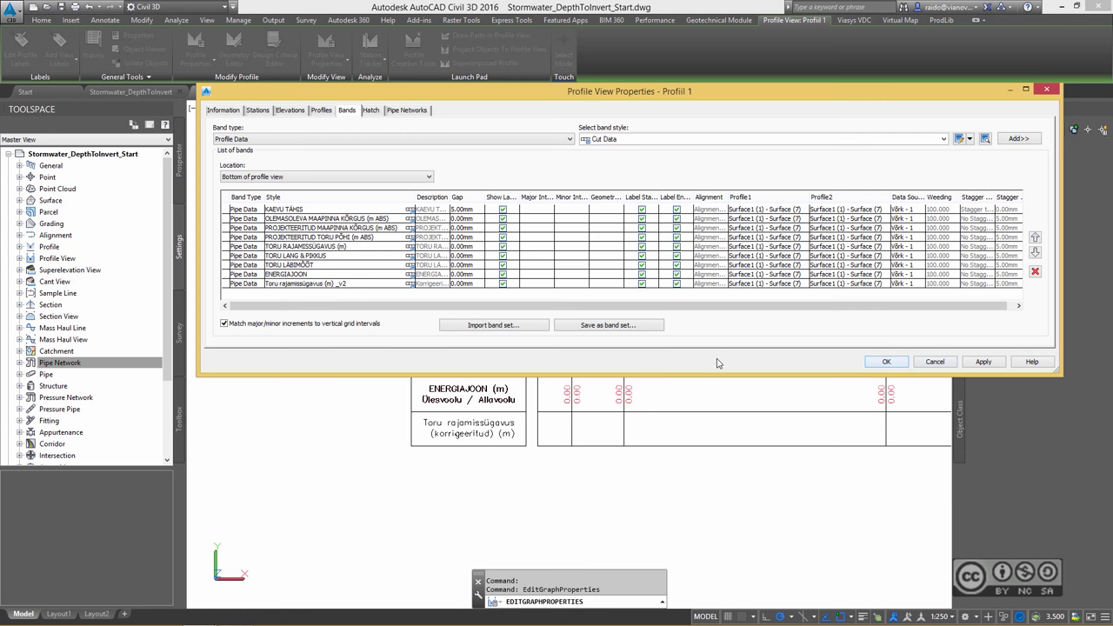
pyautogui.click(936, 361)
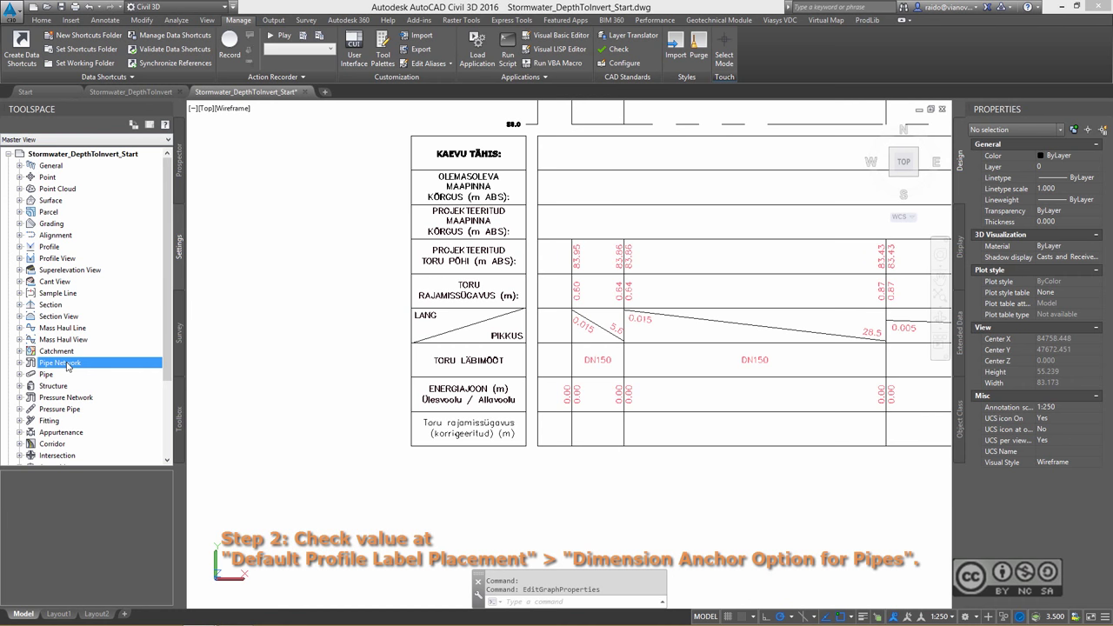
# Step: In Pipe Network feature settings, change Dimension Anchor Option for Pipes from Fixed to Graph view bottom
pyautogui.rightClick(76, 363)
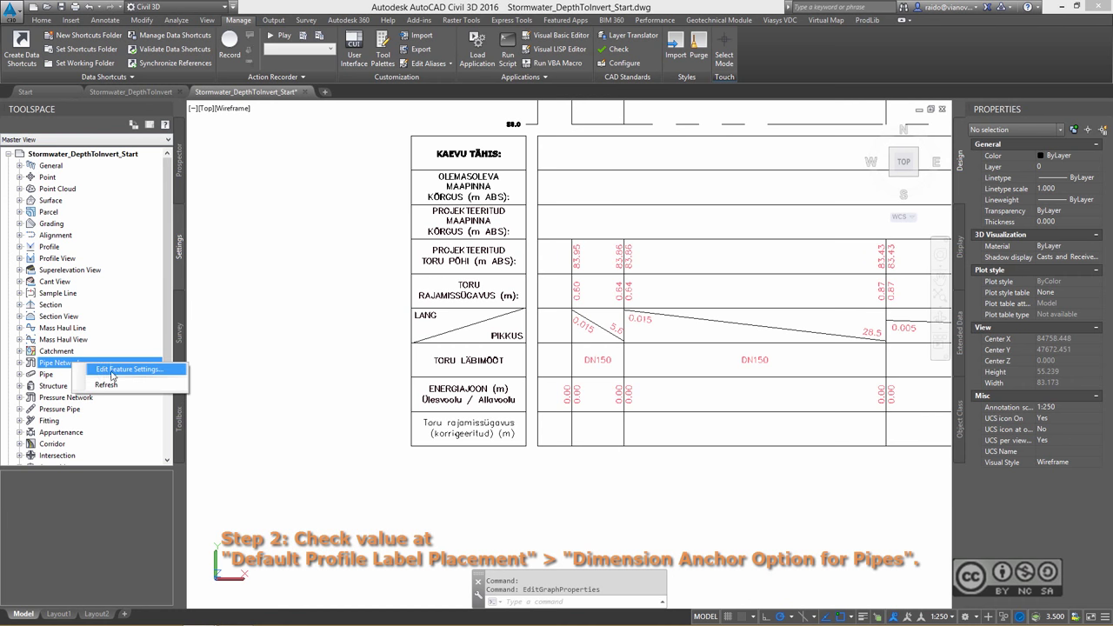
pyautogui.click(129, 370)
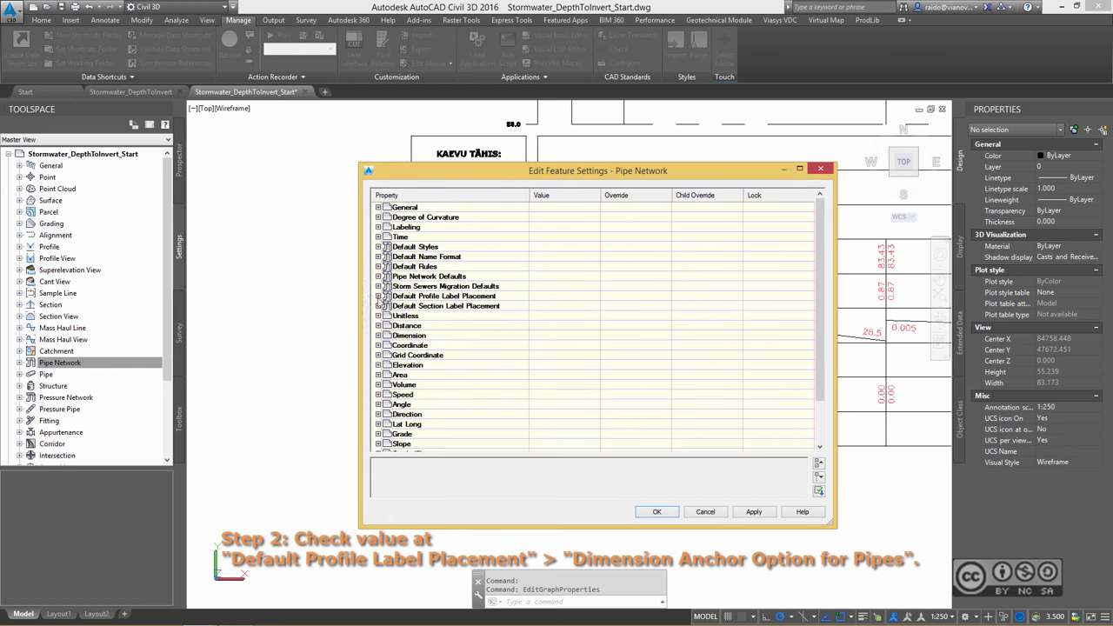
pyautogui.click(378, 296)
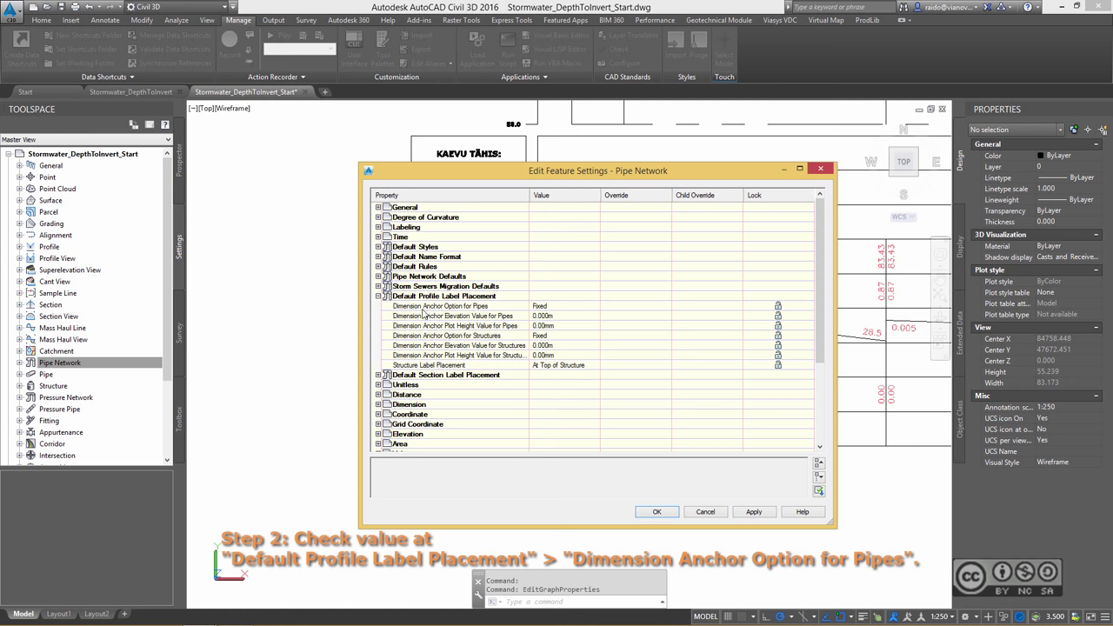
pyautogui.click(565, 306)
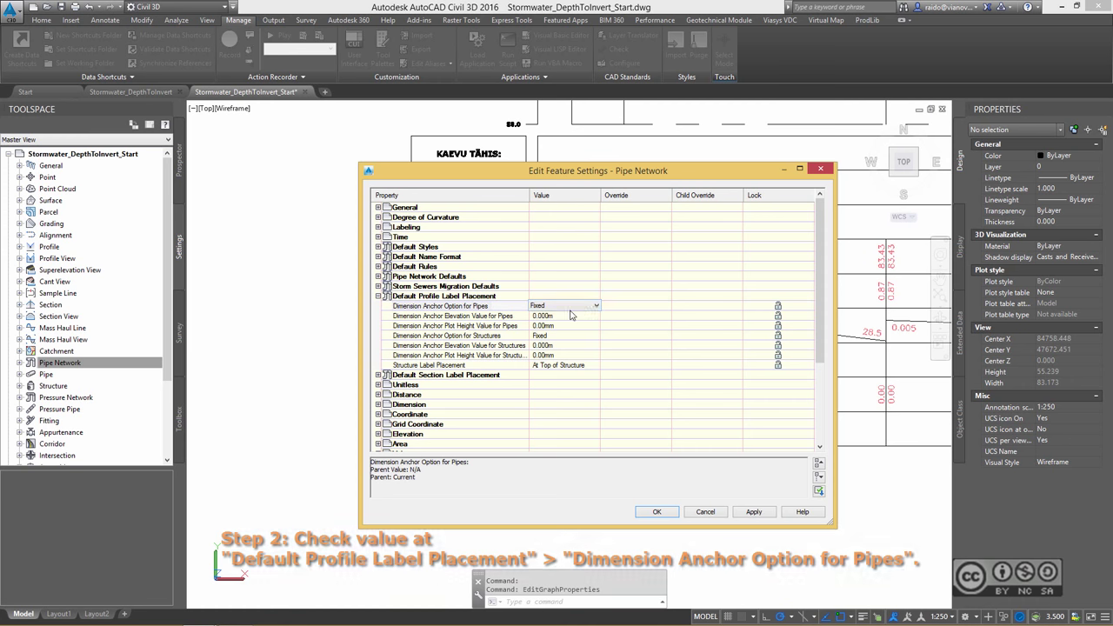
pyautogui.click(597, 306)
pyautogui.click(578, 347)
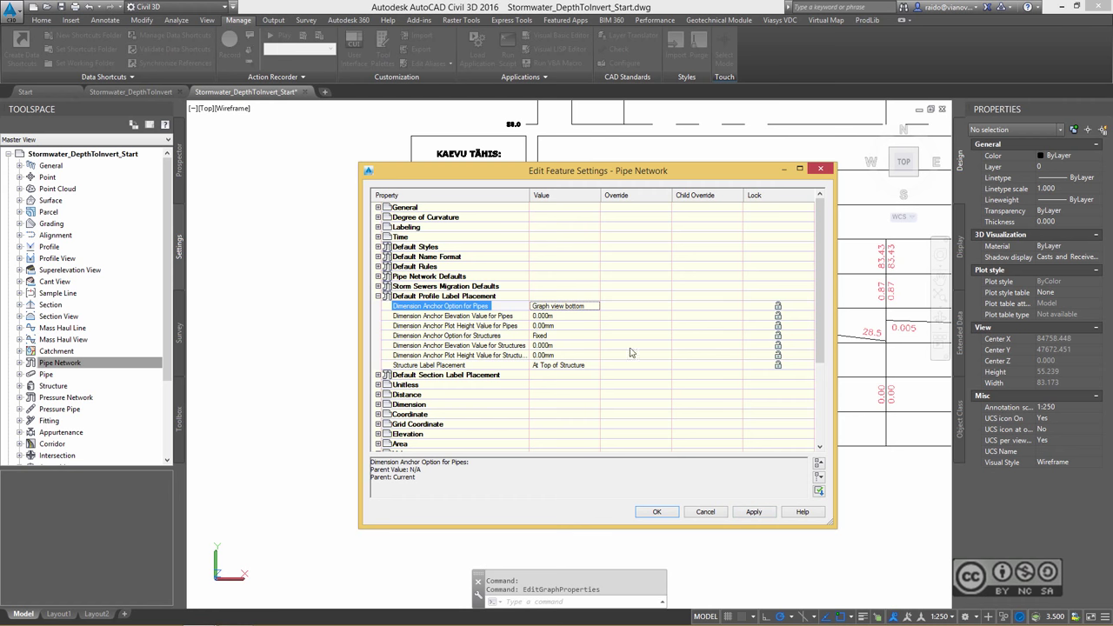
pyautogui.click(649, 512)
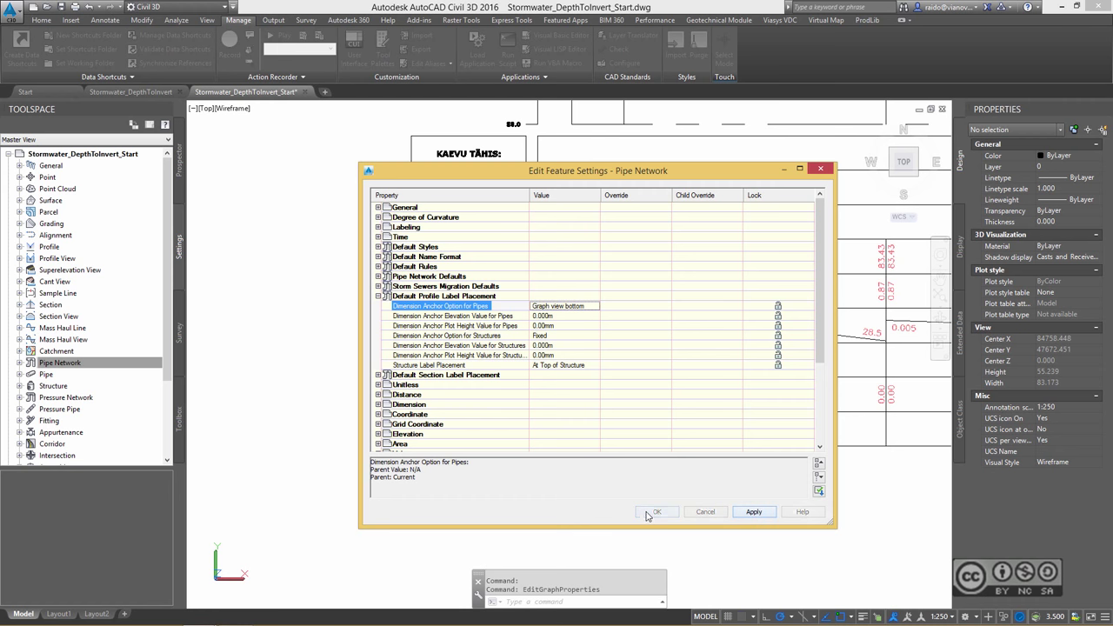
pyautogui.click(530, 490)
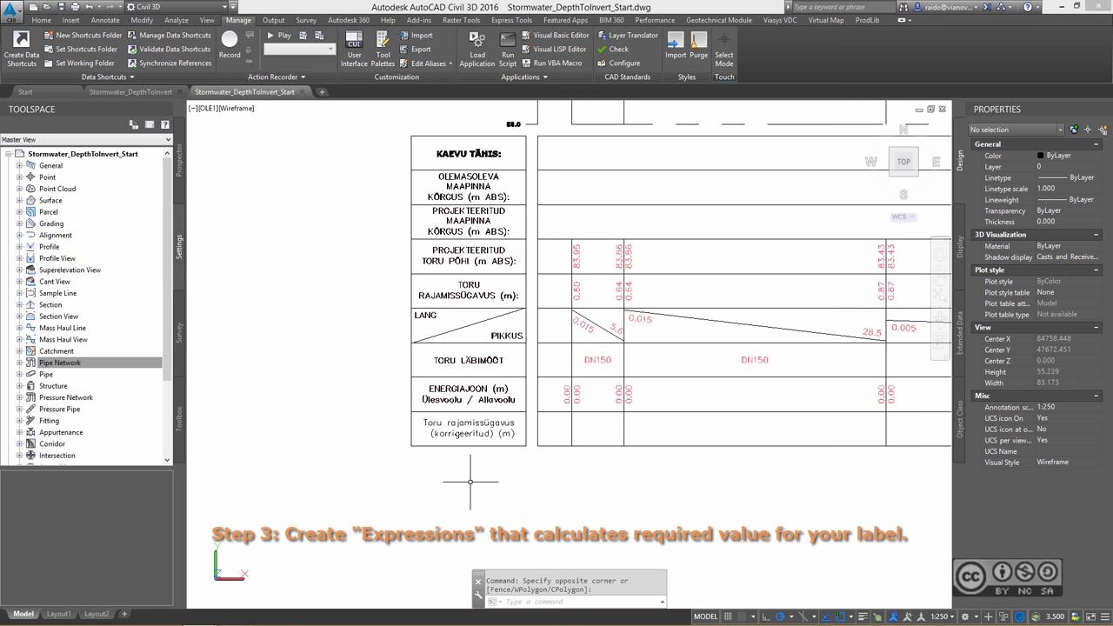
pyautogui.moveTo(469, 481)
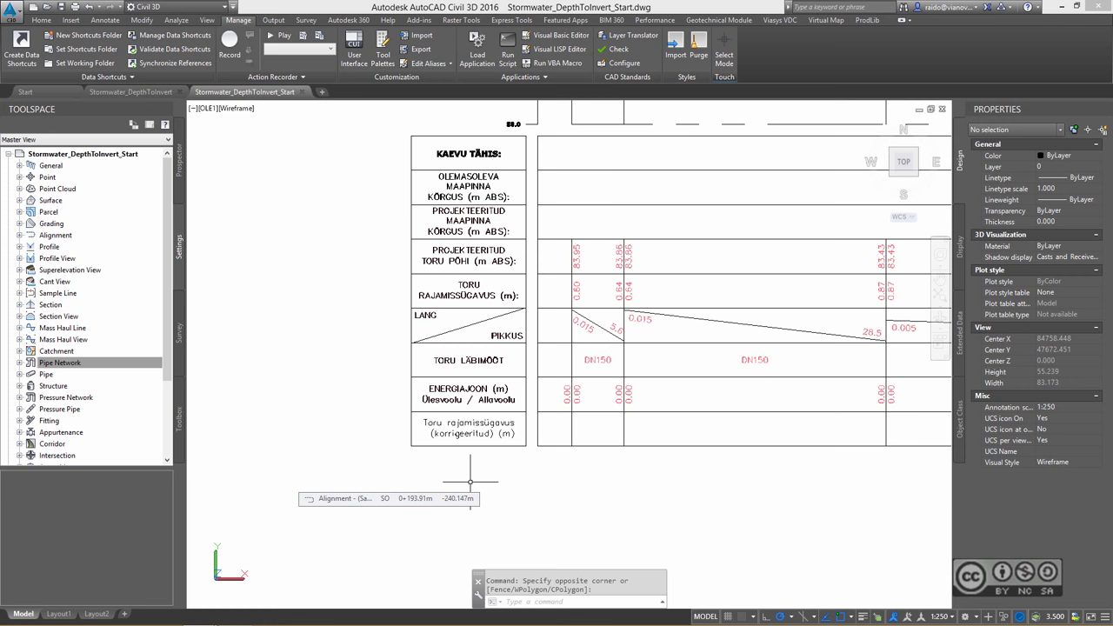
# Step: Zoom in near structures SK-59 and SK-60 and select pipe P-40 between them
pyautogui.scroll(-5, 469, 481)
pyautogui.scroll(-5, 374, 395)
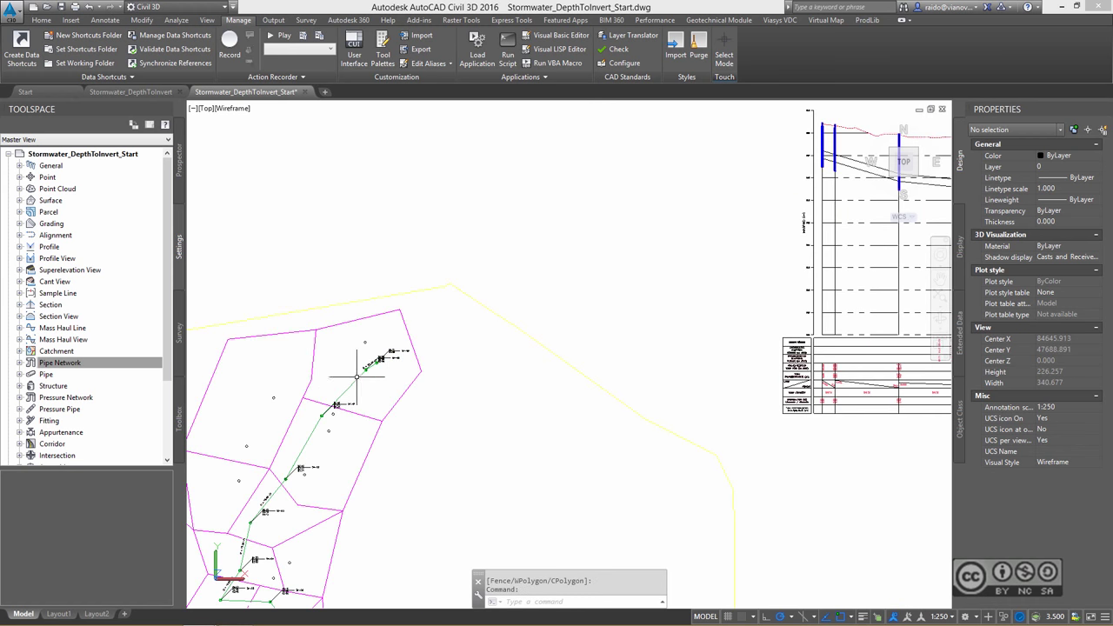
pyautogui.scroll(3, 357, 375)
pyautogui.scroll(7, 417, 348)
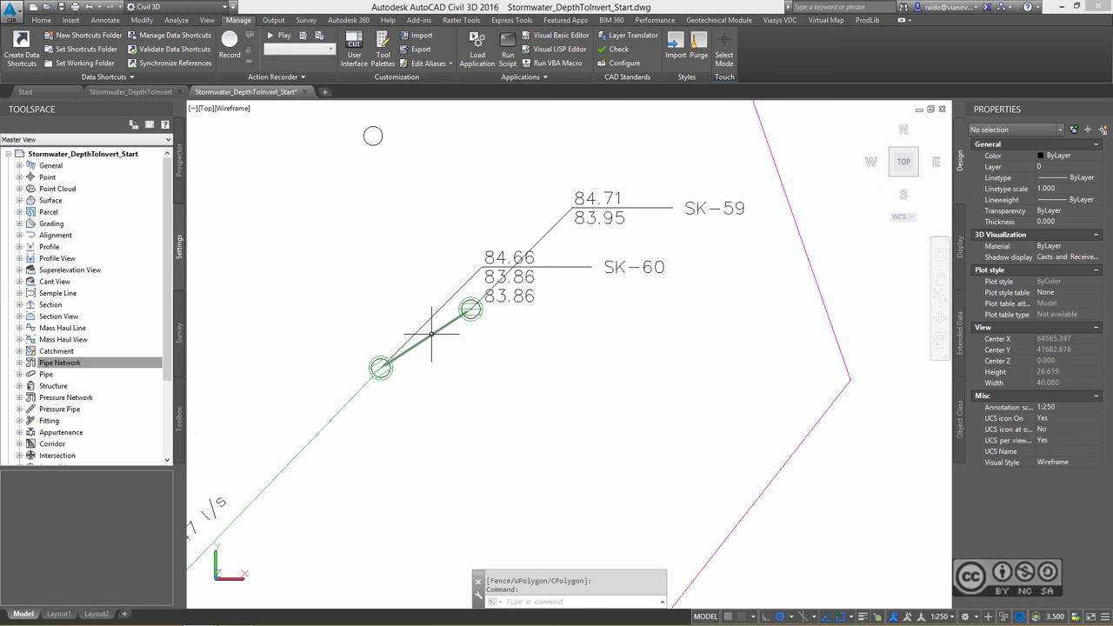
pyautogui.click(431, 333)
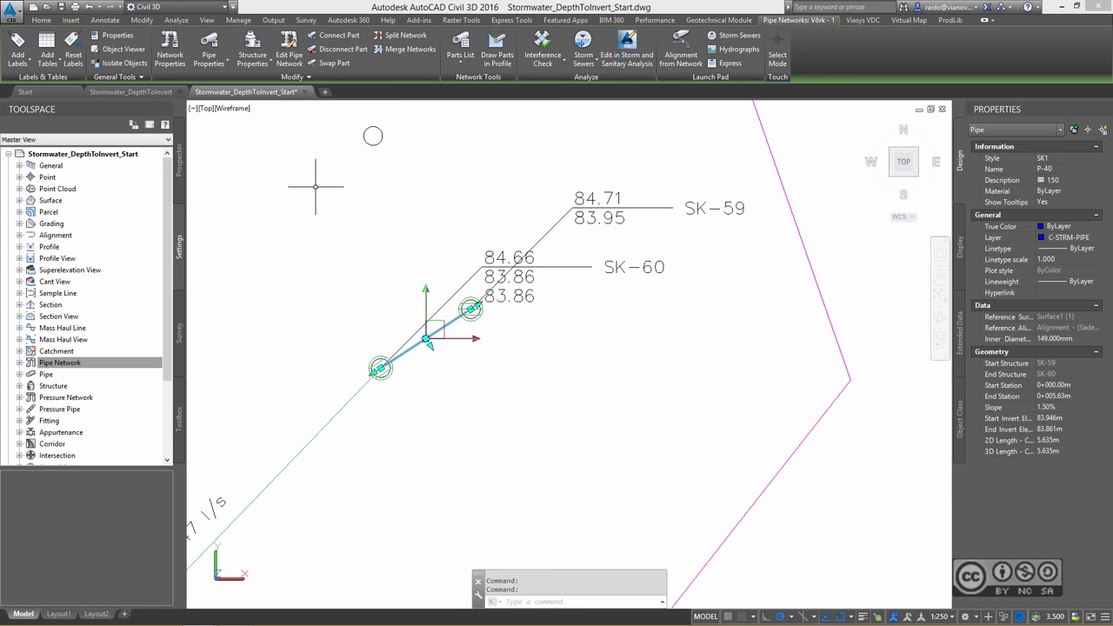
pyautogui.click(209, 54)
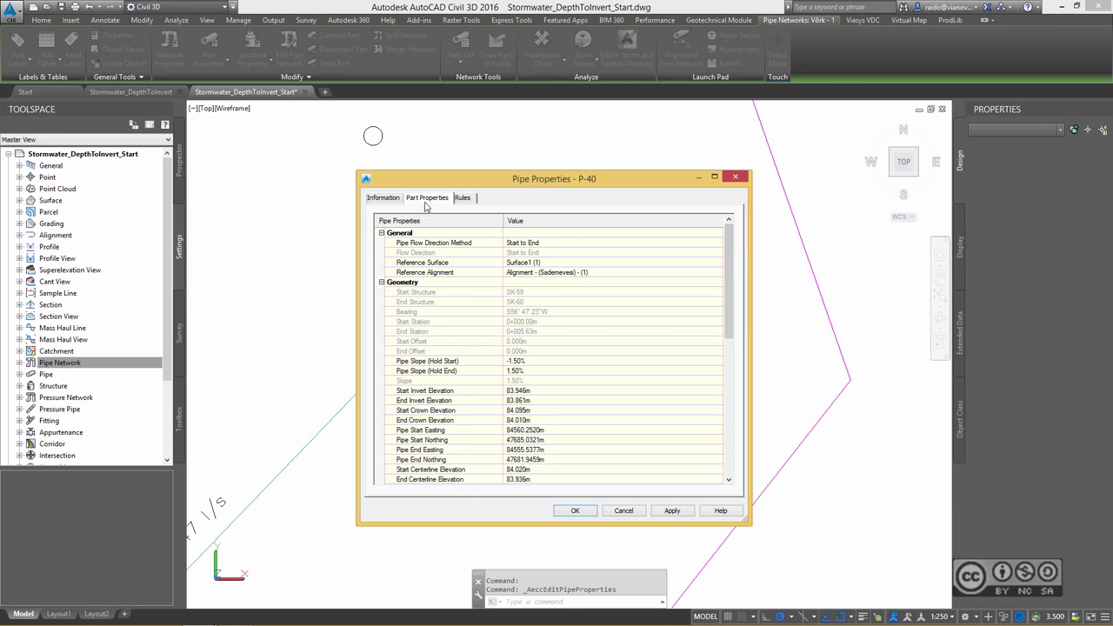
pyautogui.moveTo(730, 306); pyautogui.dragTo(730, 448)
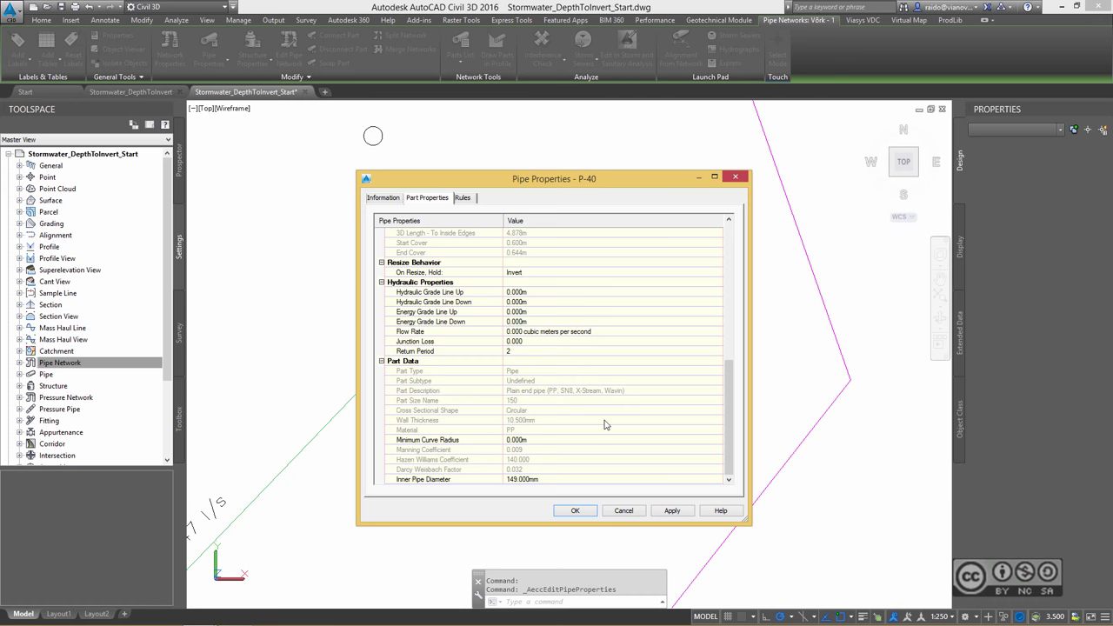
pyautogui.click(624, 511)
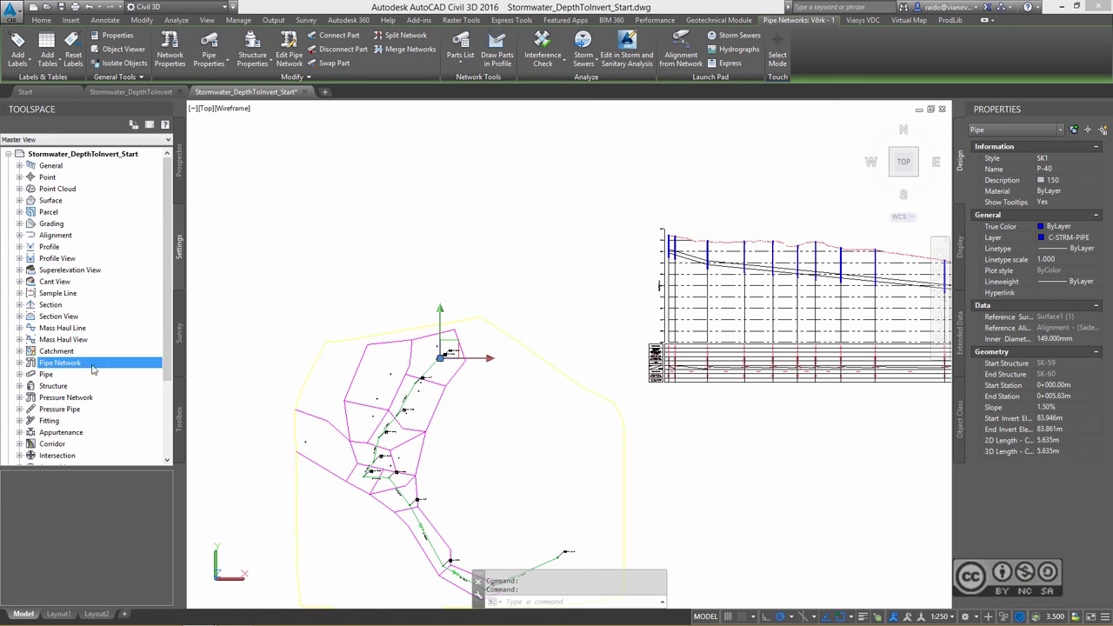
# Step: Expand Pipe > Label Styles > Plan Profile and show its Expressions containing MAX_FLOW_MANNING
pyautogui.click(20, 374)
pyautogui.click(30, 409)
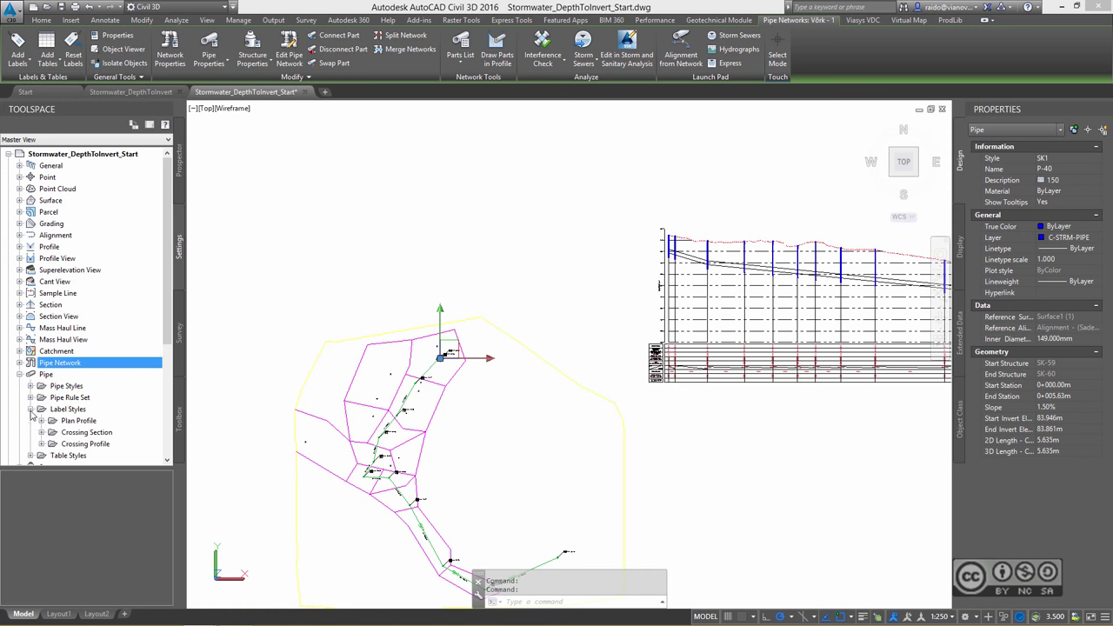
pyautogui.click(40, 420)
pyautogui.scroll(-1, 164, 343)
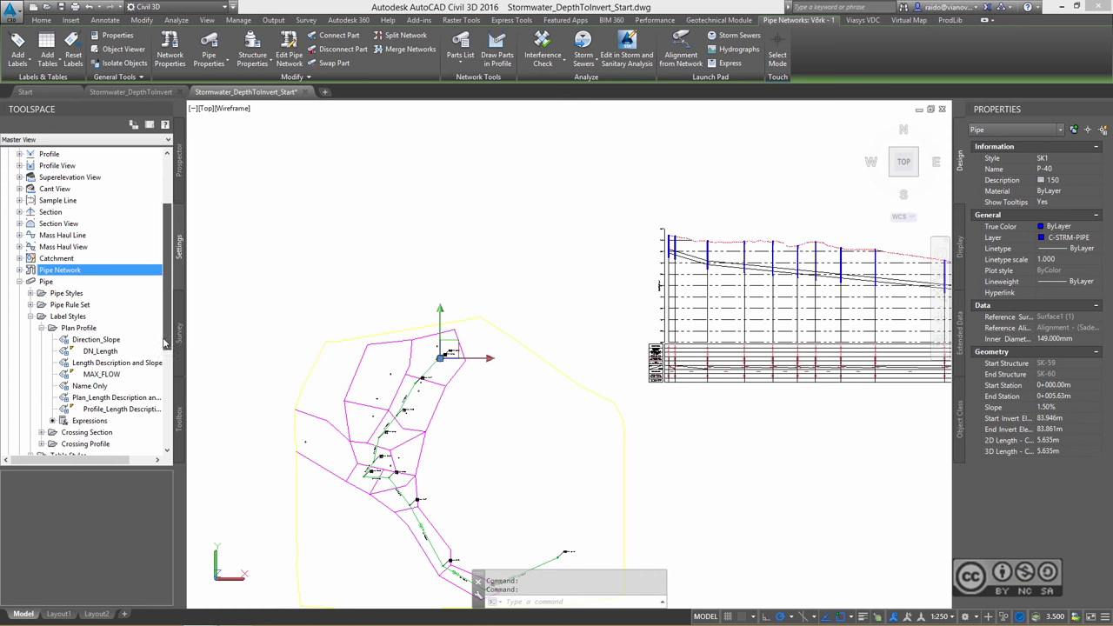
pyautogui.scroll(-1, 165, 343)
pyautogui.scroll(-1, 165, 342)
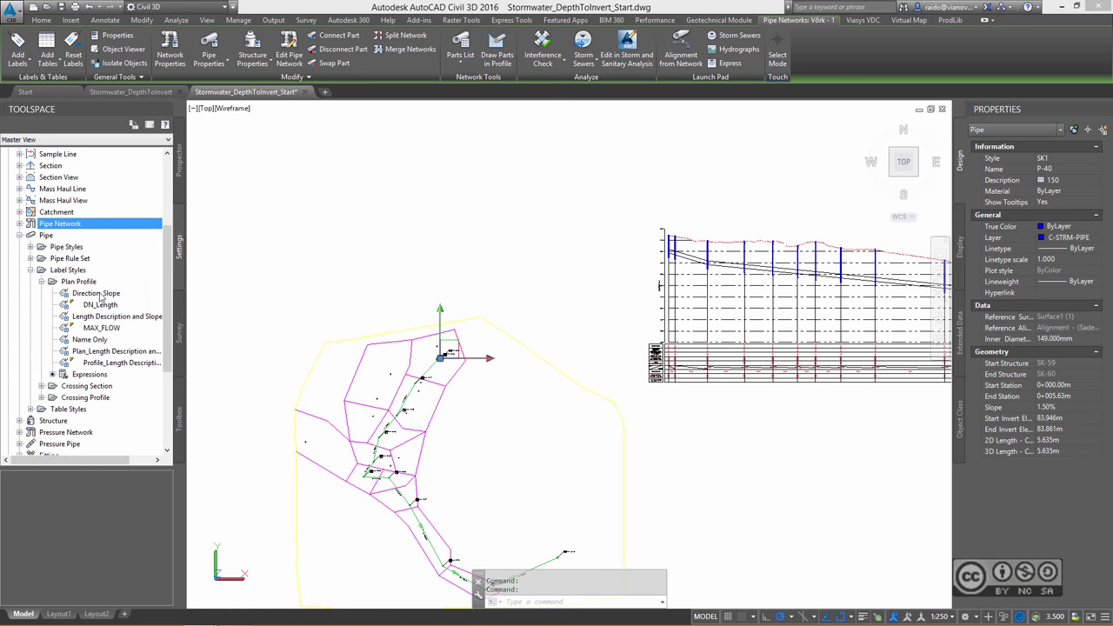
pyautogui.click(94, 377)
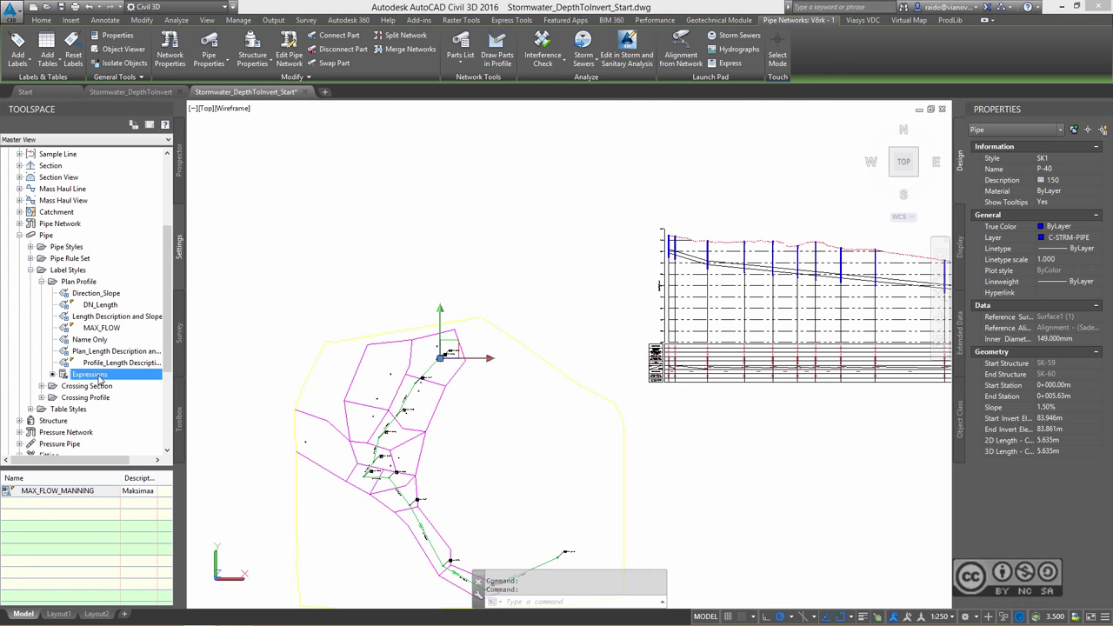
pyautogui.rightClick(99, 379)
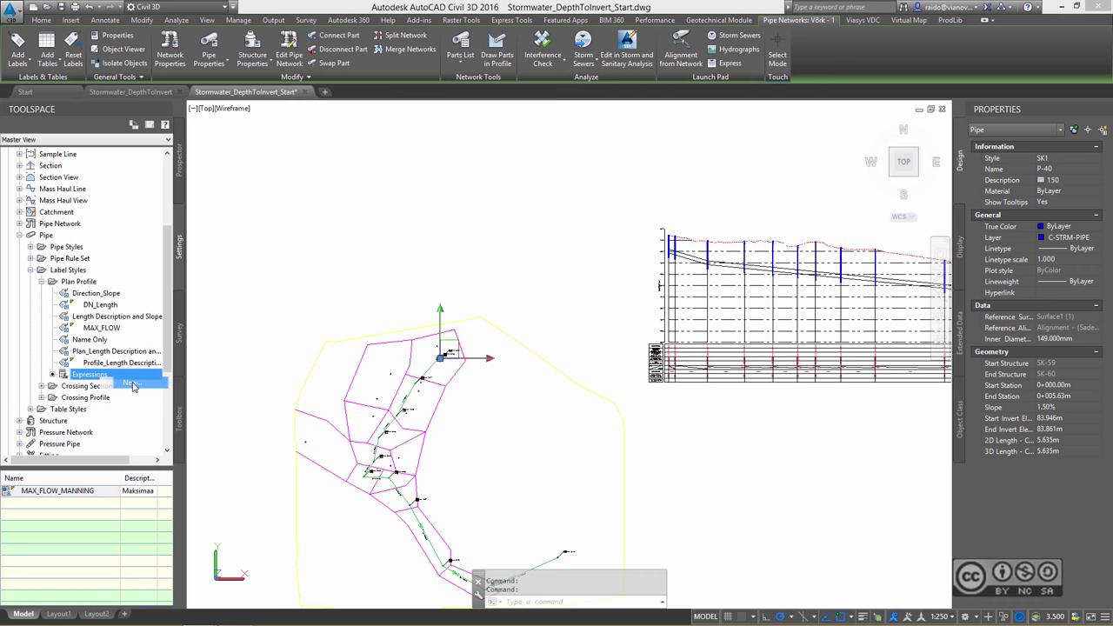
# Step: Create the 'Depth to Invert - Start' expression as {Start Cover} + {Inner Pipe Diameter} + {Wall Thickness}
pyautogui.click(130, 383)
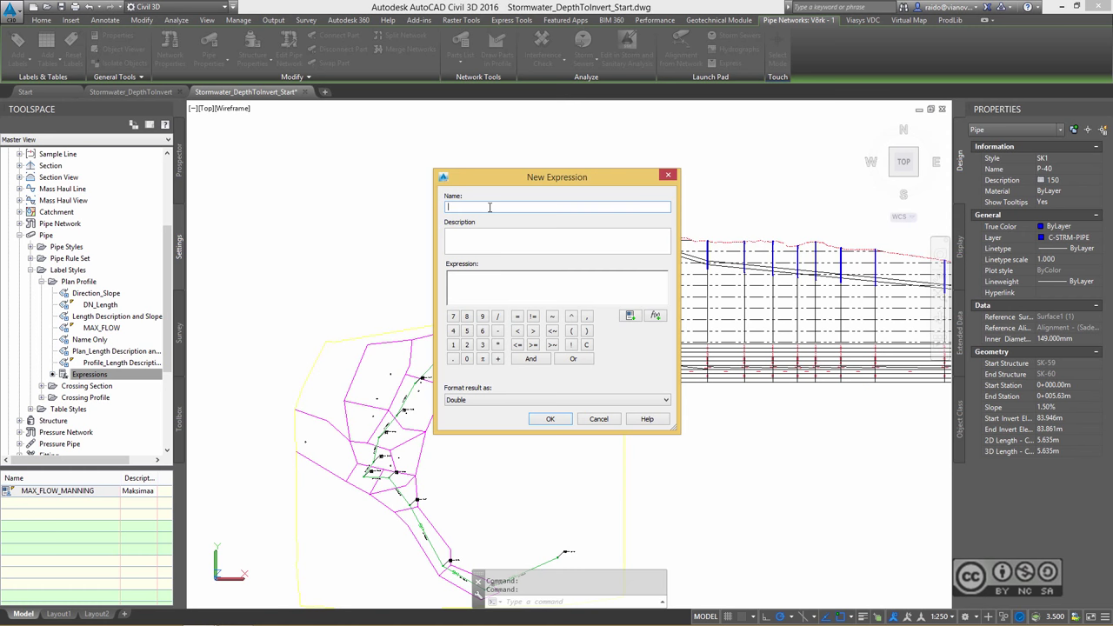
pyautogui.write('Depth to I')
pyautogui.write('nvert - St')
pyautogui.write('art')
pyautogui.click(488, 284)
pyautogui.click(628, 316)
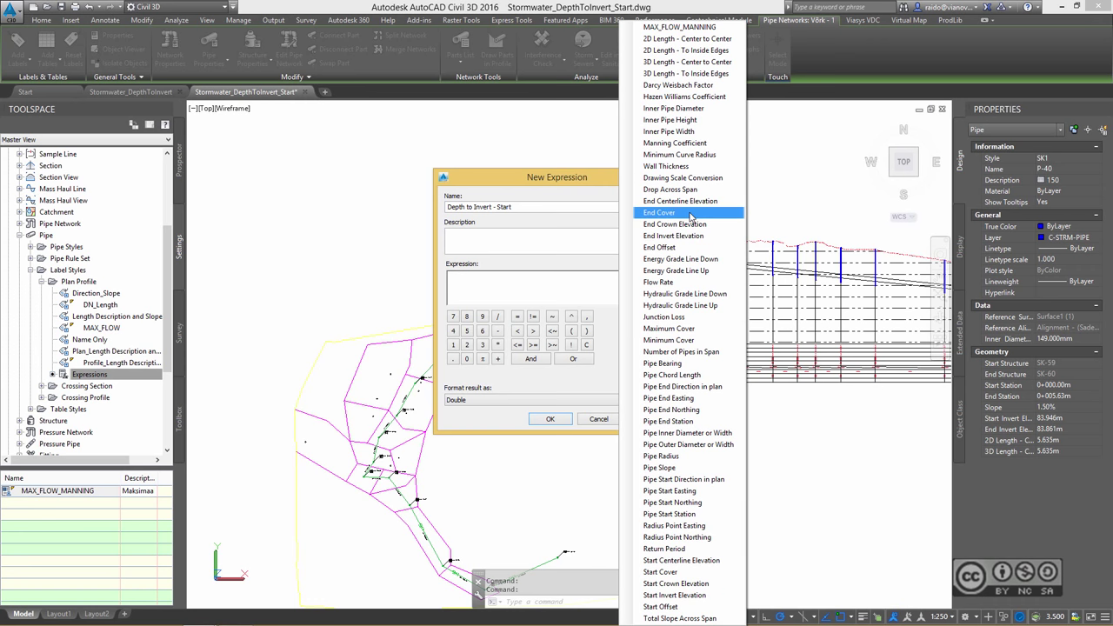
pyautogui.click(670, 572)
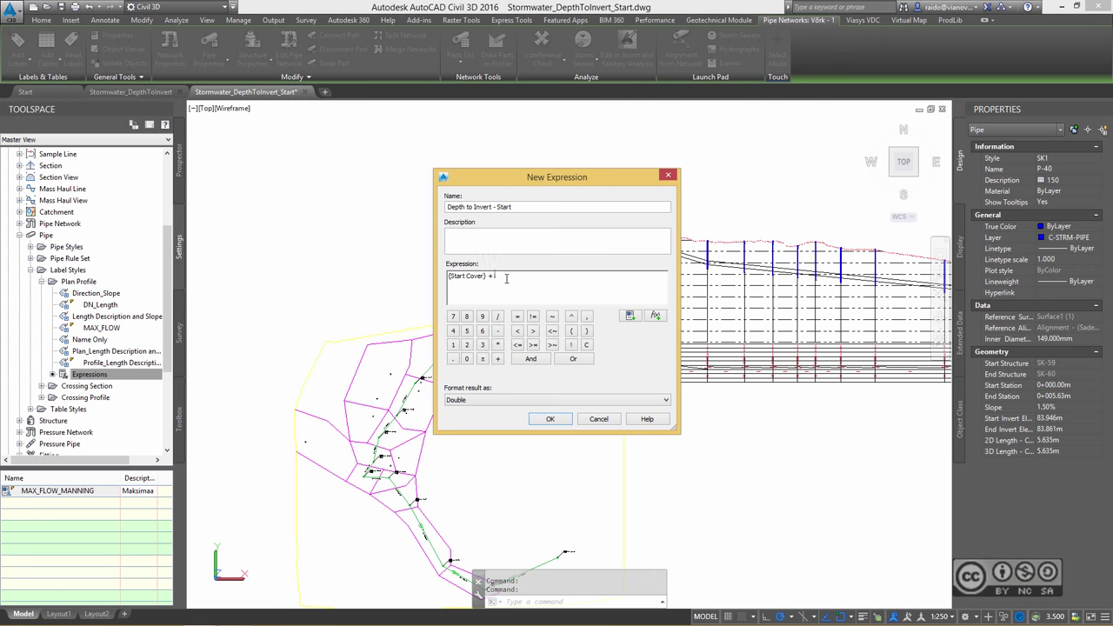
pyautogui.click(629, 317)
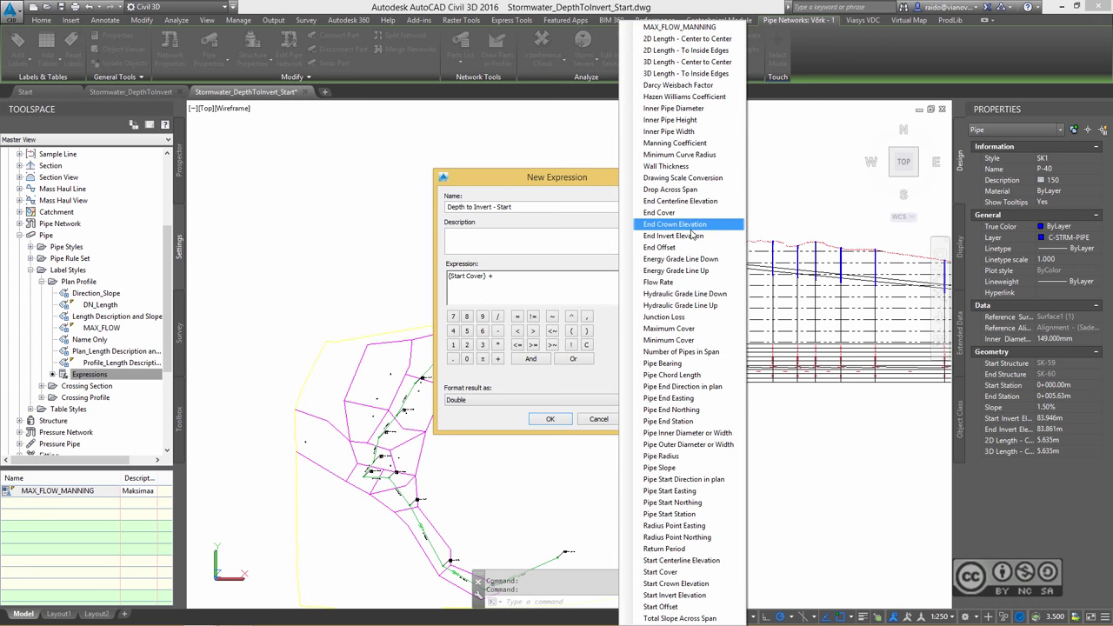
pyautogui.click(678, 109)
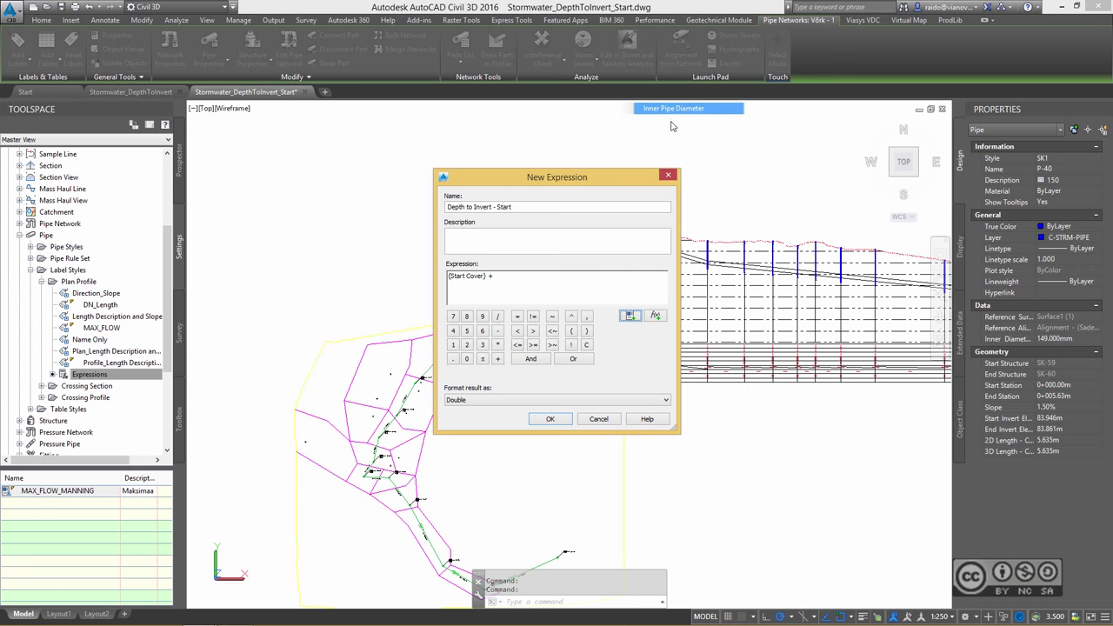
pyautogui.write('+')
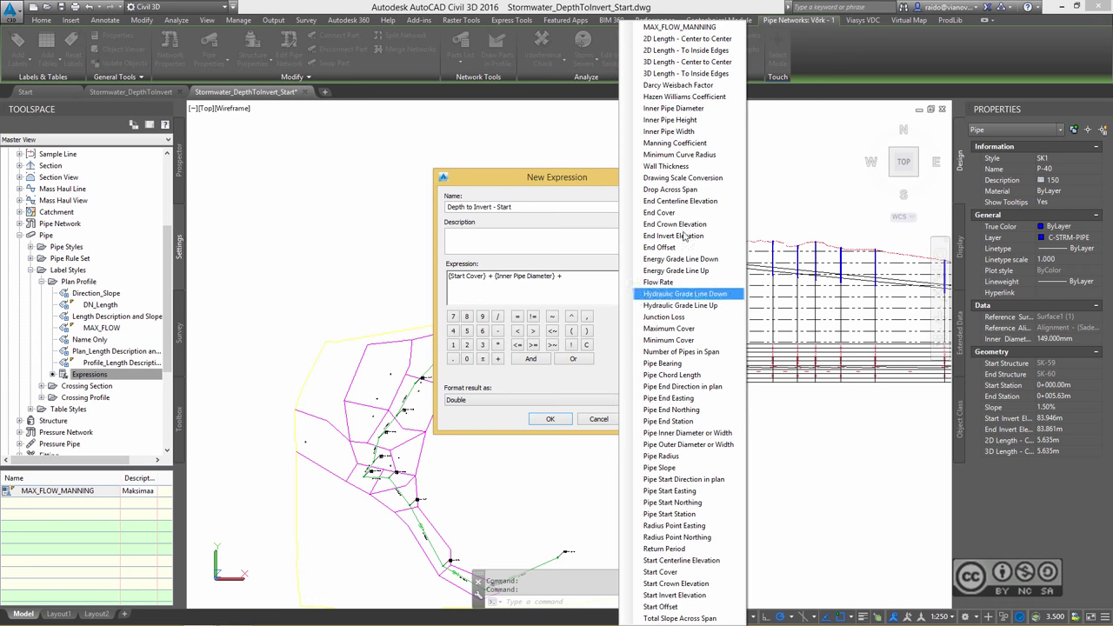
pyautogui.click(630, 316)
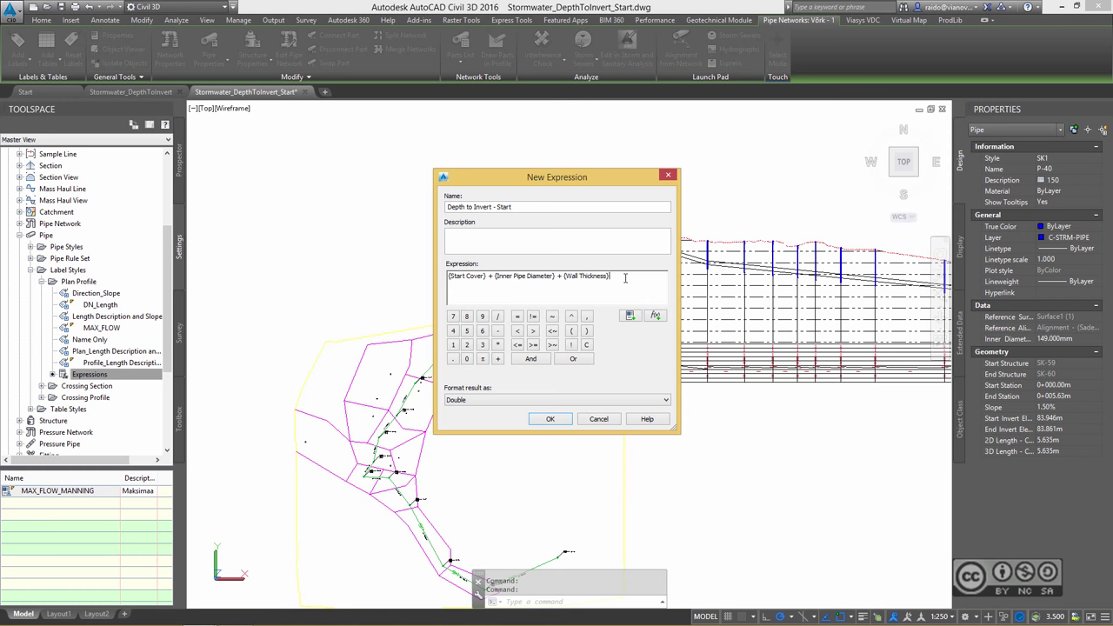
pyautogui.click(551, 419)
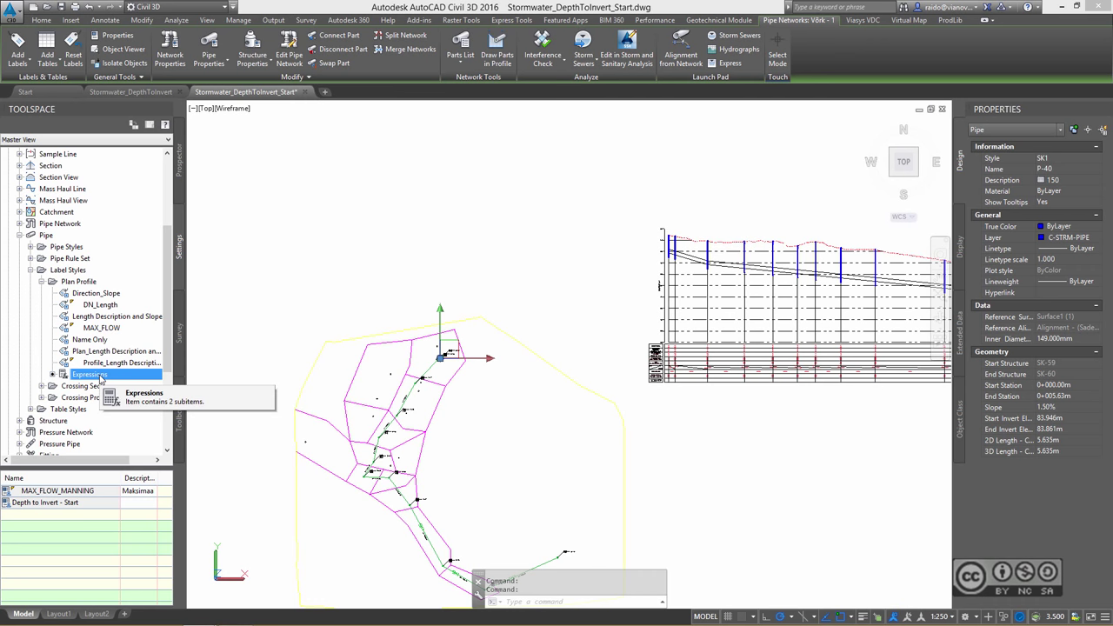
# Step: Start a new pipe expression named 'Depth to Invert - End'
pyautogui.rightClick(100, 375)
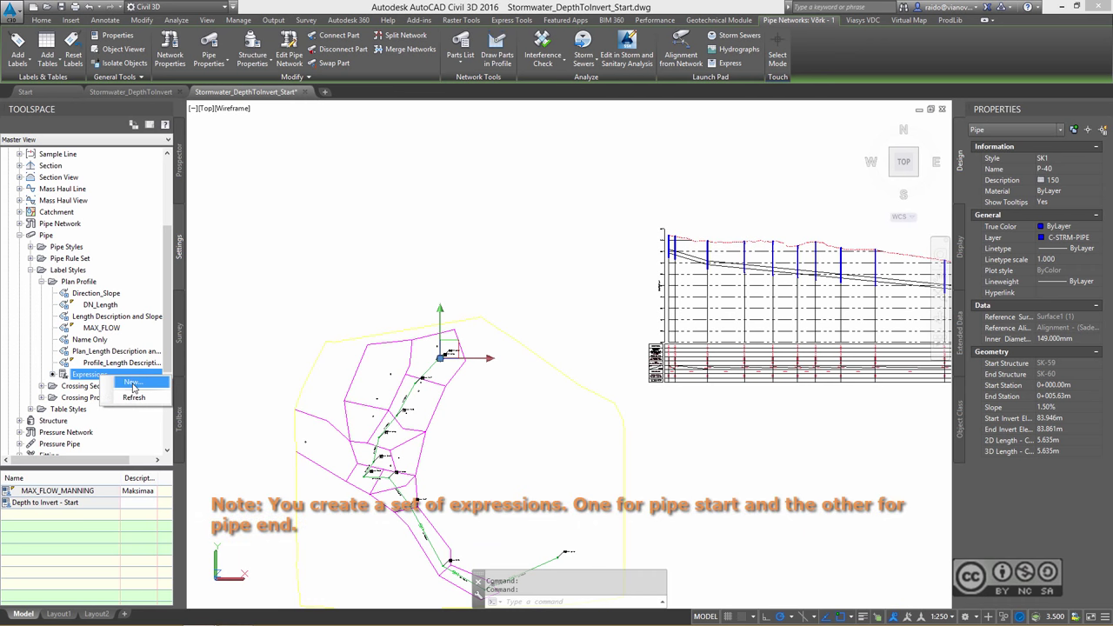
pyautogui.click(133, 382)
pyautogui.write('Depth ')
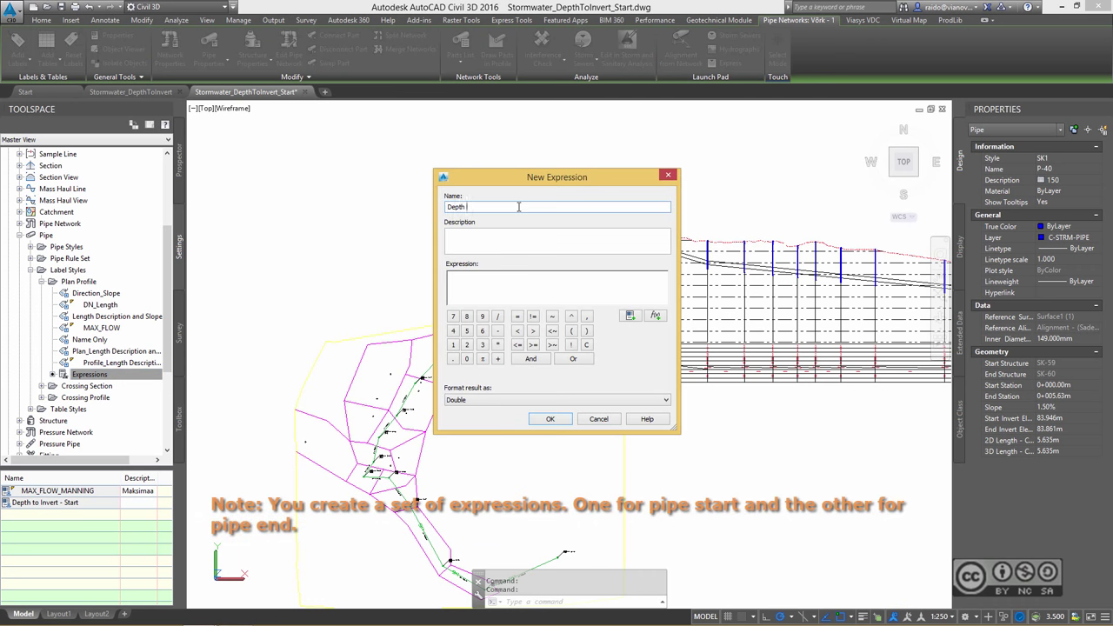
pyautogui.write('to Invert - End')
pyautogui.click(513, 288)
# Step: Define its formula as {End Cover}+{Inner Pipe Diameter}+{Wall Thickness} and save it
pyautogui.click(630, 315)
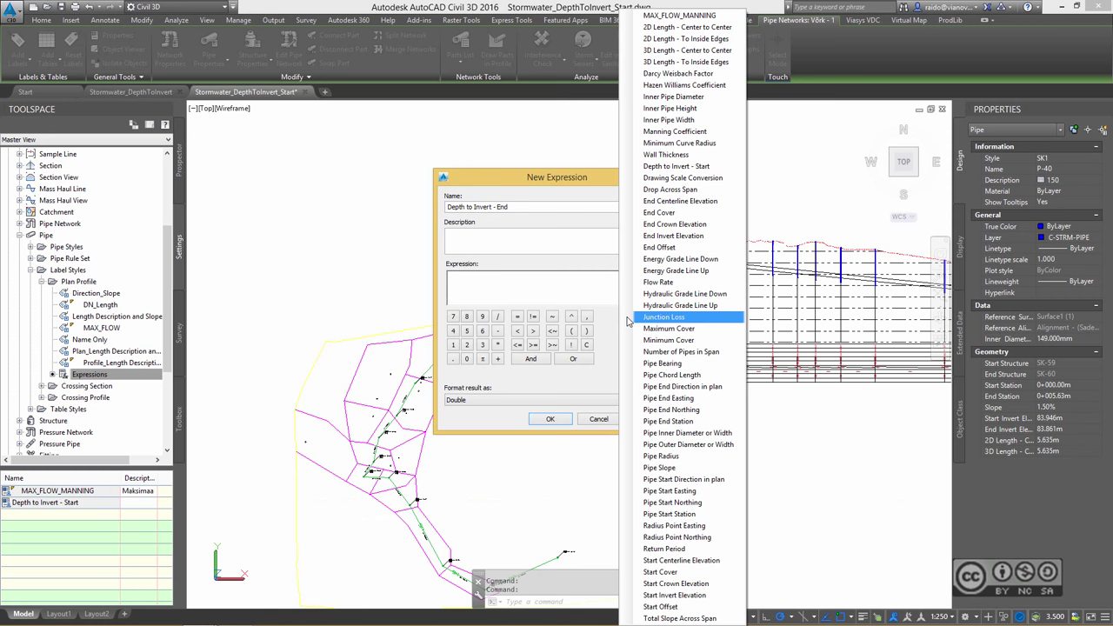
pyautogui.click(671, 214)
pyautogui.write('+')
pyautogui.click(630, 316)
pyautogui.click(669, 126)
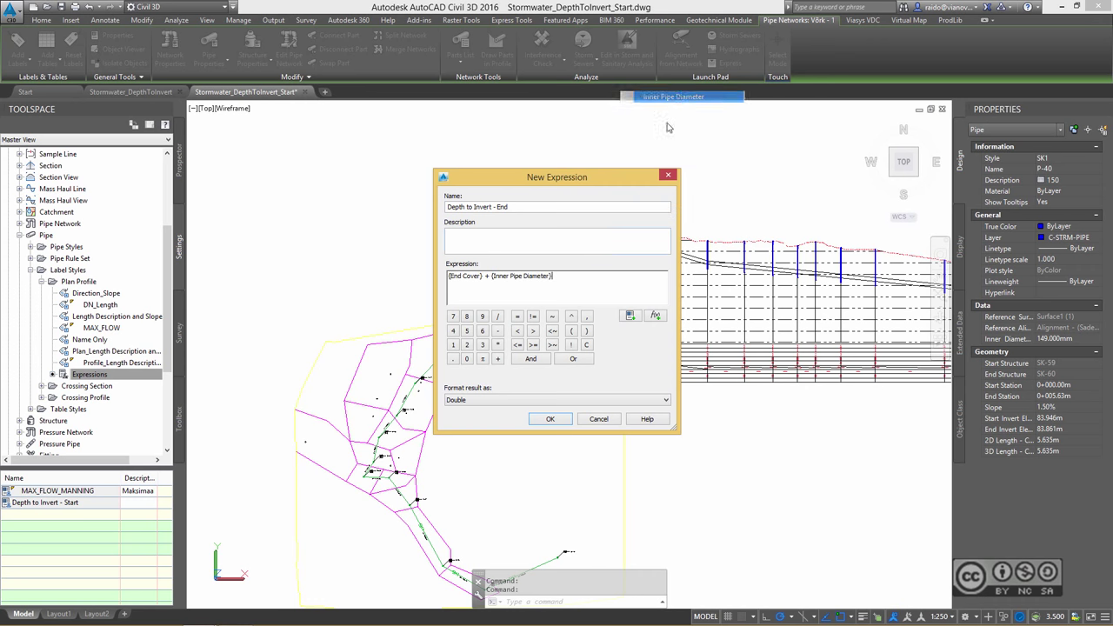
pyautogui.write(' +')
pyautogui.click(630, 316)
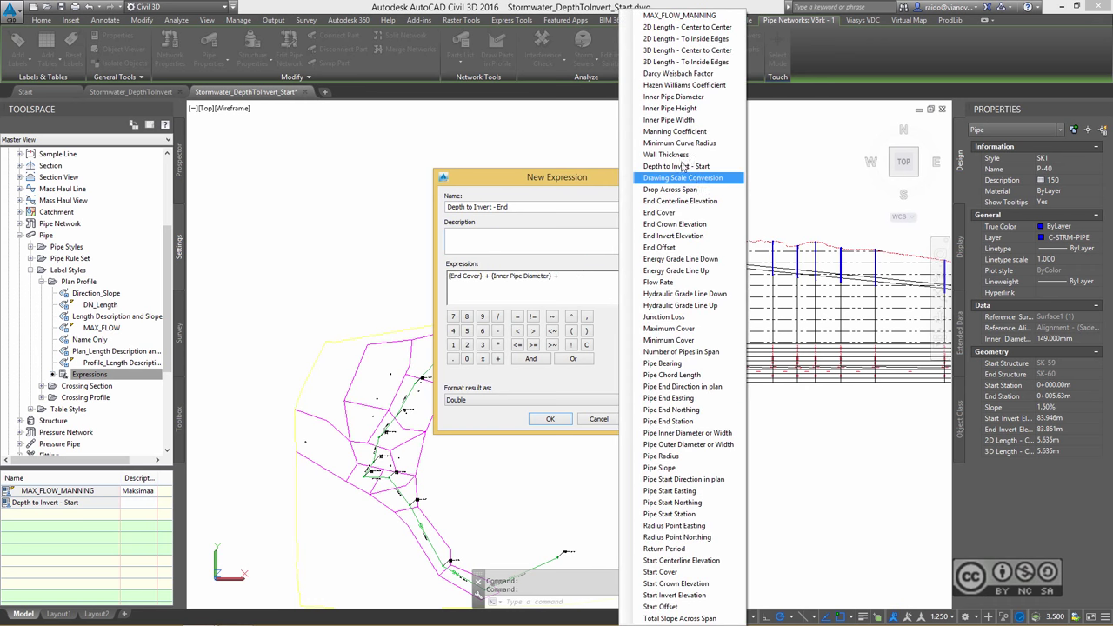
pyautogui.click(678, 155)
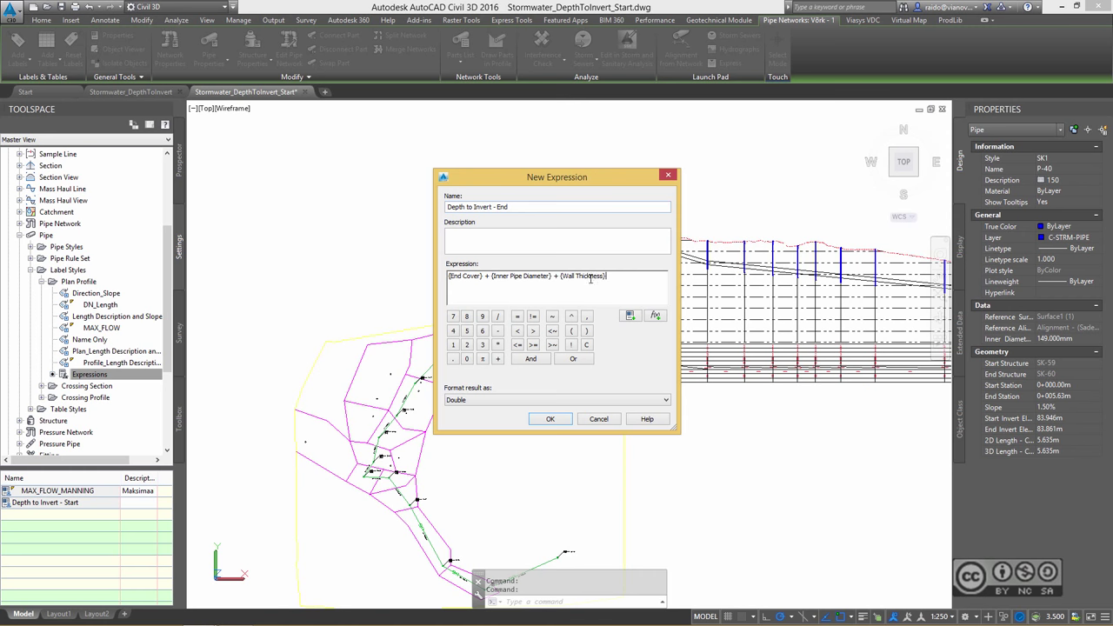
pyautogui.click(550, 418)
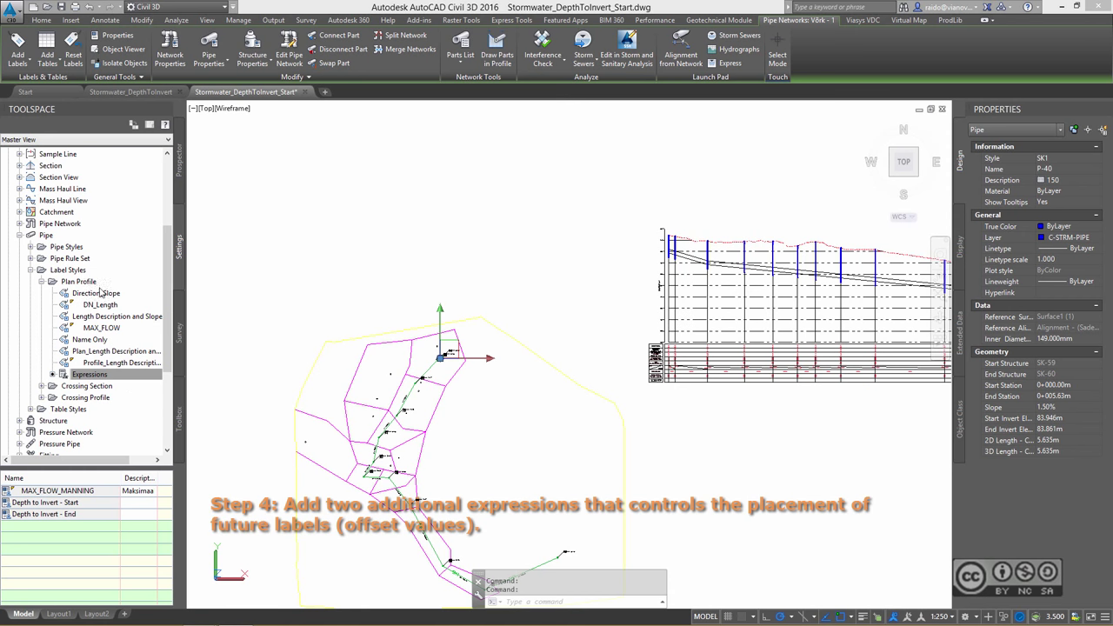
# Step: Start expression 'Depth to Invert - Start X Offset' with 2D Length - To Inside Edges divided by 2
pyautogui.rightClick(100, 376)
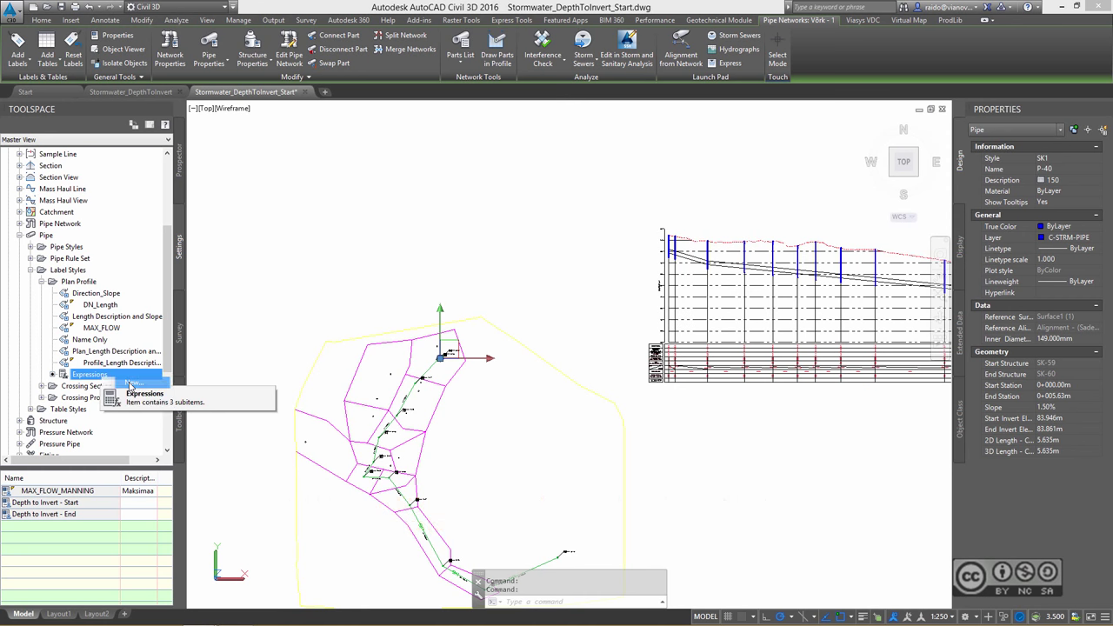
pyautogui.click(130, 382)
pyautogui.write('Depth')
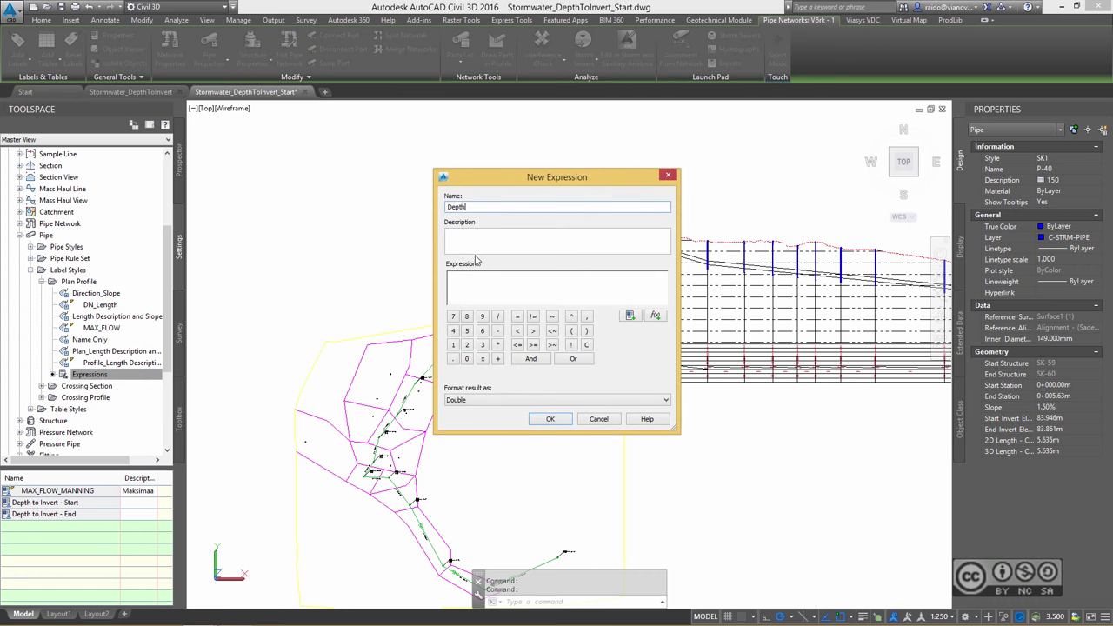
pyautogui.write(' to Invert - ')
pyautogui.write('Start X Offset')
pyautogui.click(483, 286)
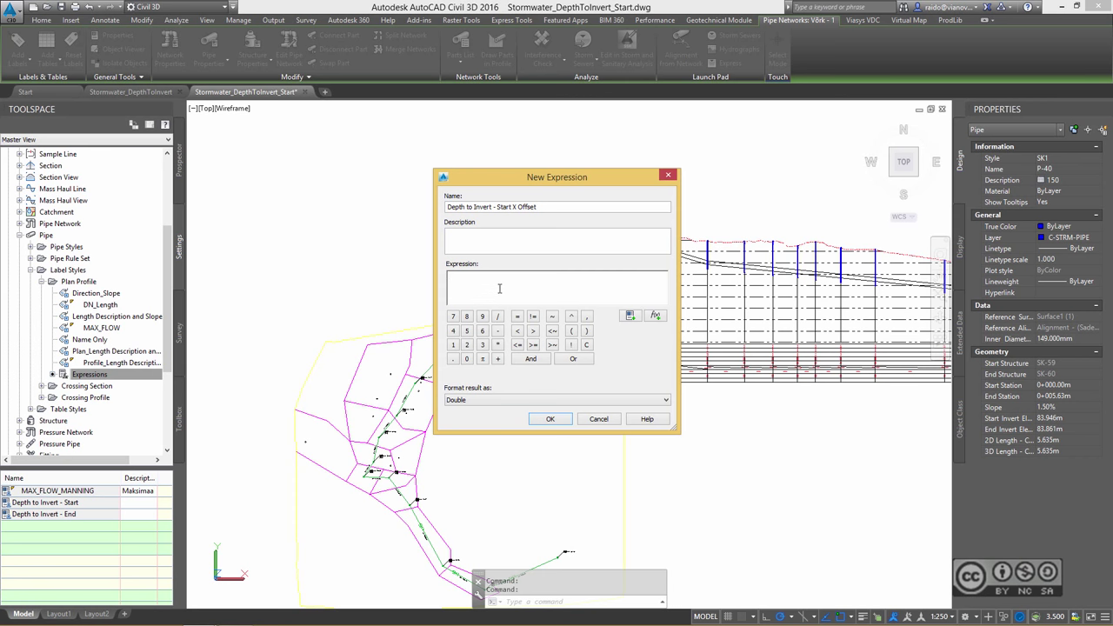
pyautogui.click(630, 314)
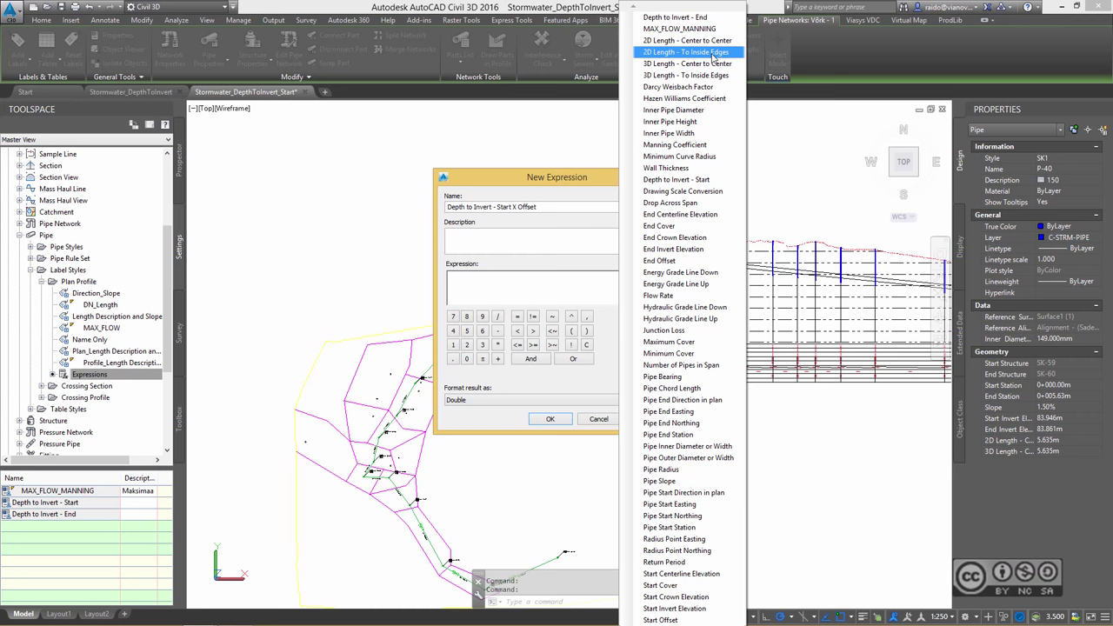
pyautogui.click(712, 56)
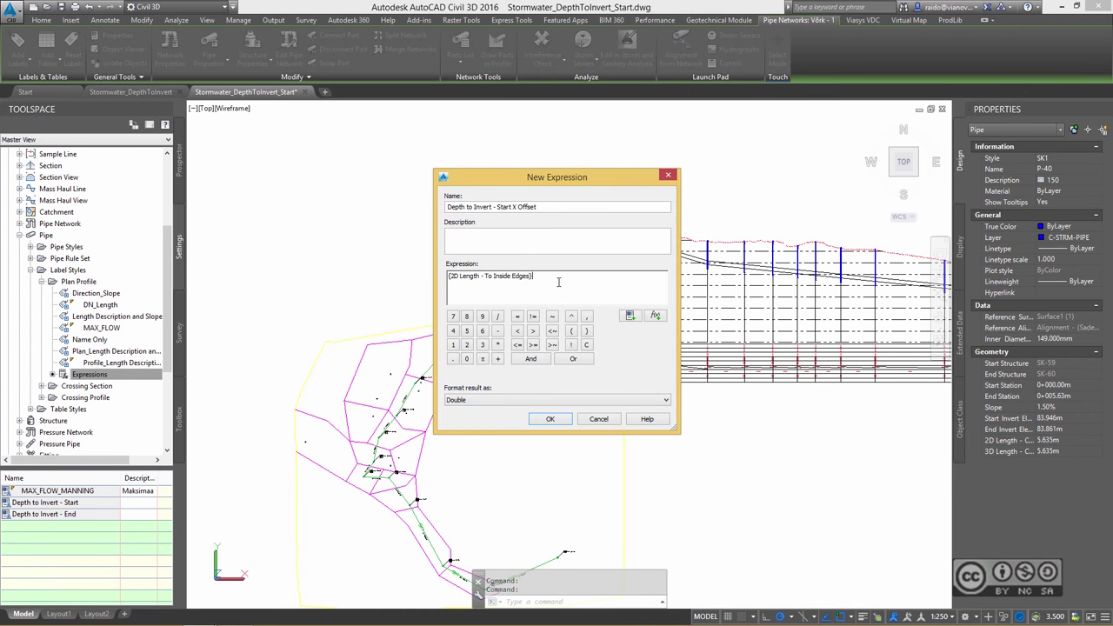
pyautogui.write('/2)')
# Step: Complete the formula with -0.5, division by Drawing Scale Conversion and *-1.0, copy it, save
pyautogui.press('Home')
pyautogui.write('(')
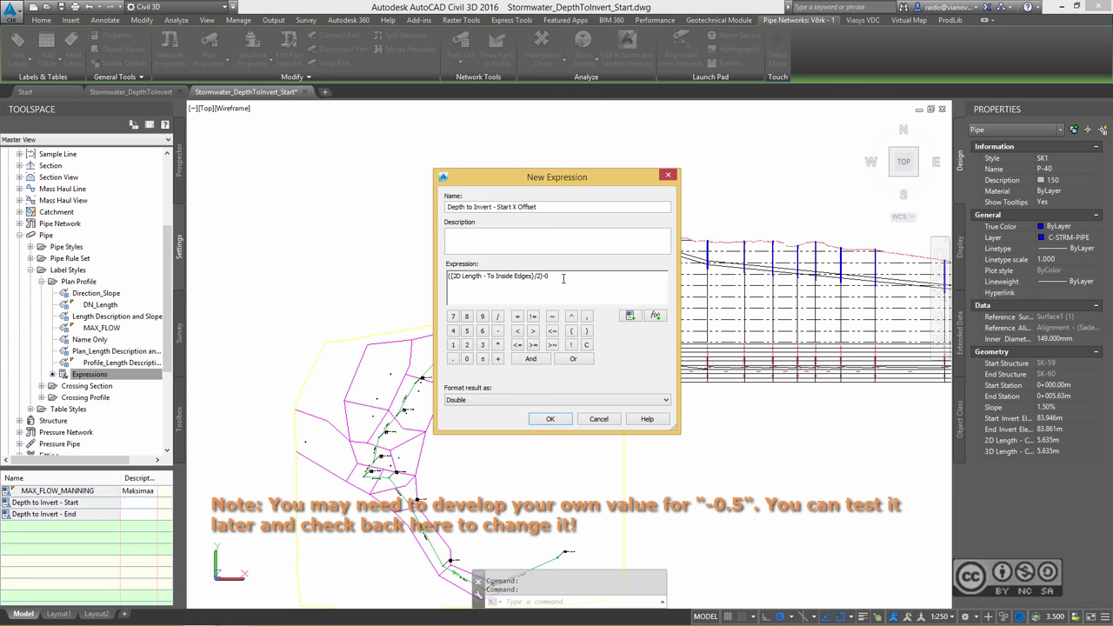
pyautogui.write('5')
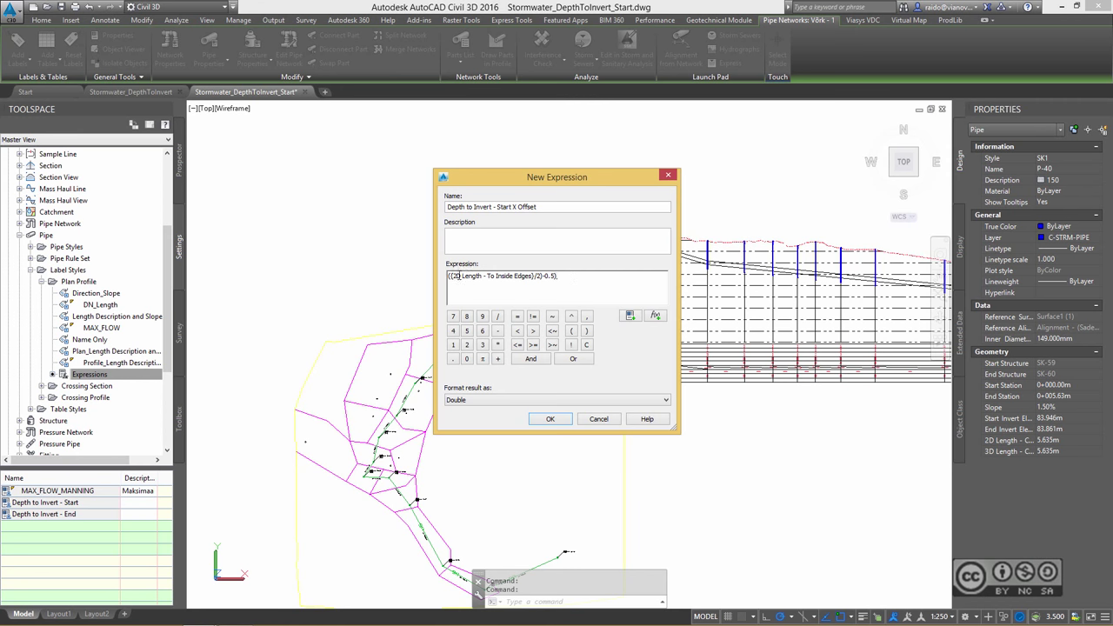
pyautogui.hotkey('ctrl', 'a')
pyautogui.write('(/')
pyautogui.click(629, 317)
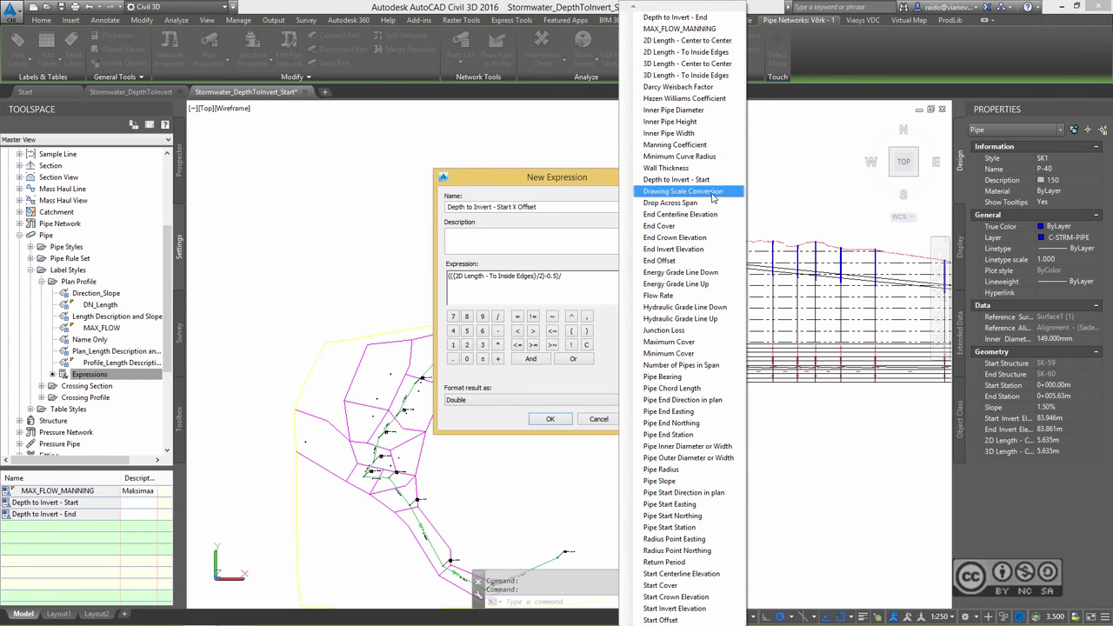
pyautogui.click(714, 193)
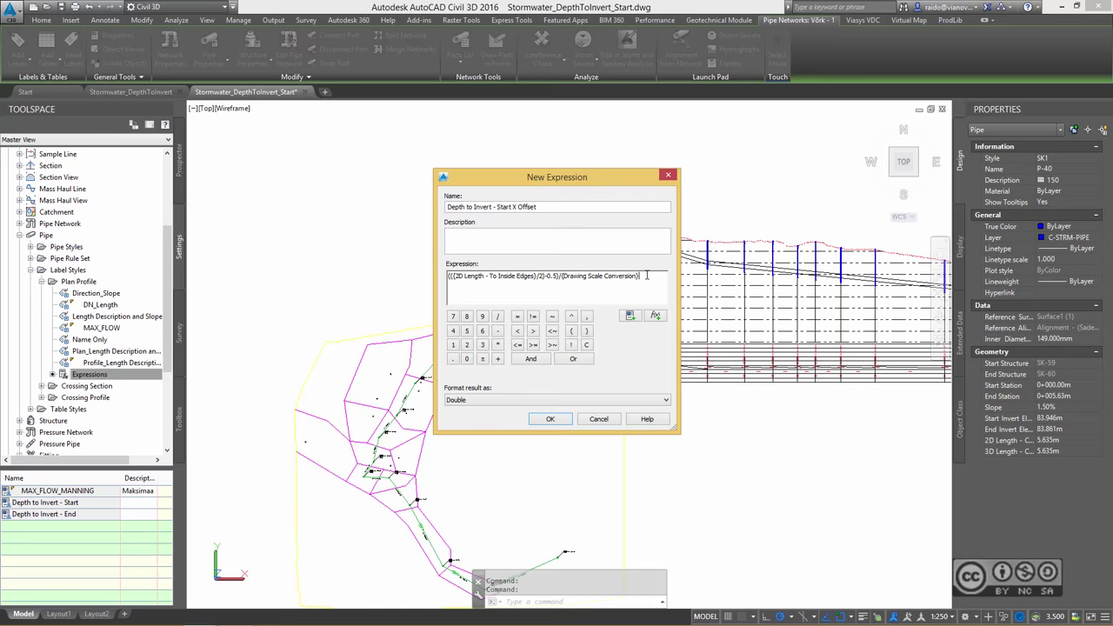
pyautogui.write(')')
pyautogui.write('(')
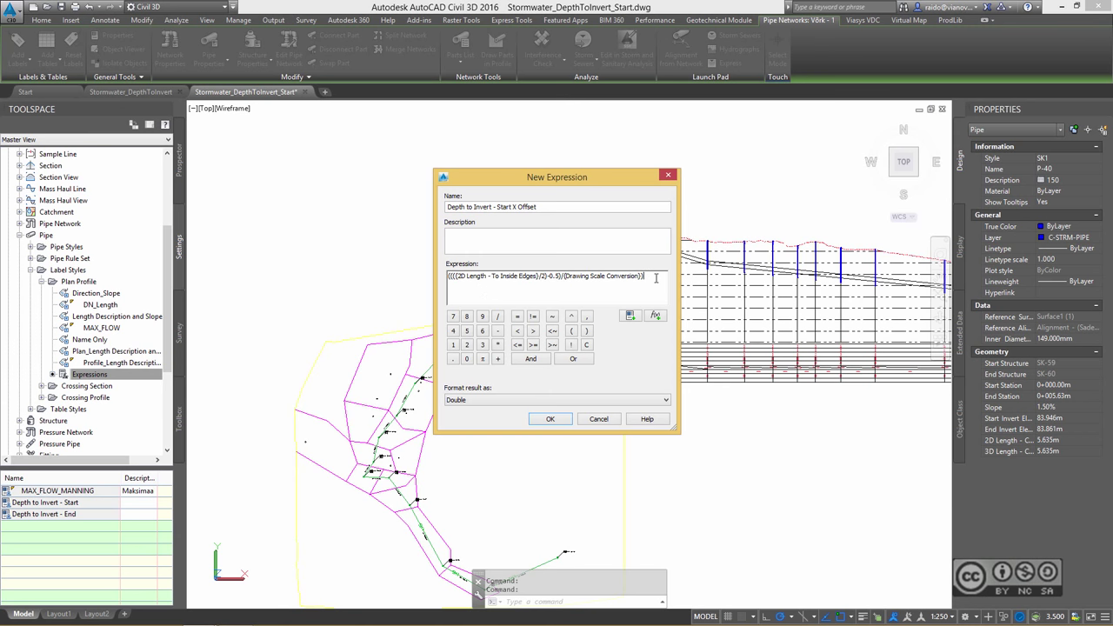
pyautogui.write('*-1')
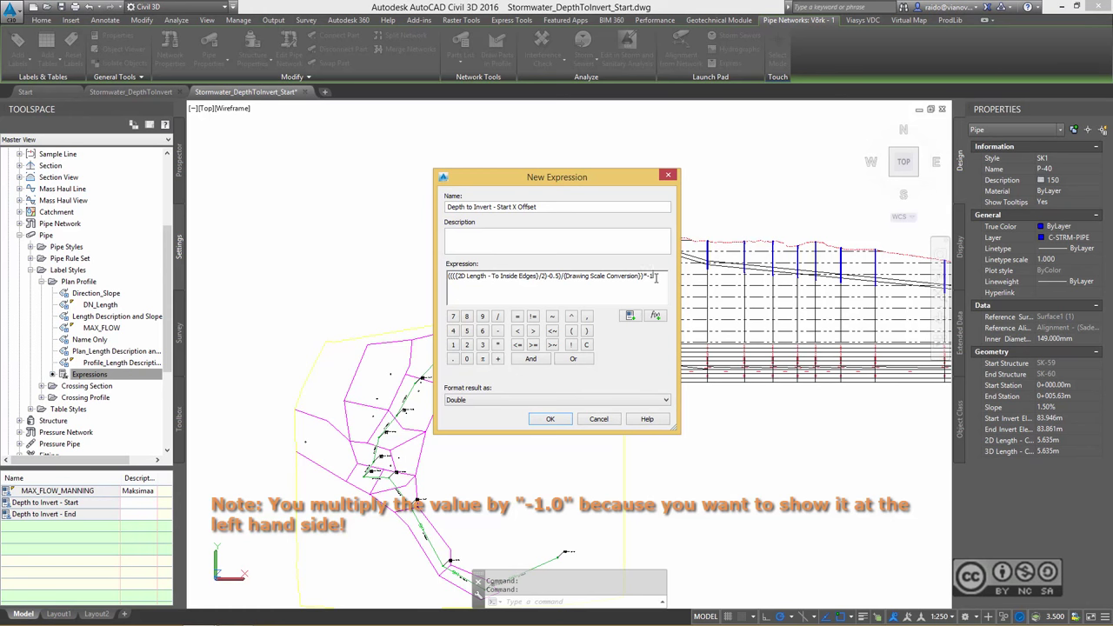
pyautogui.write('.0')
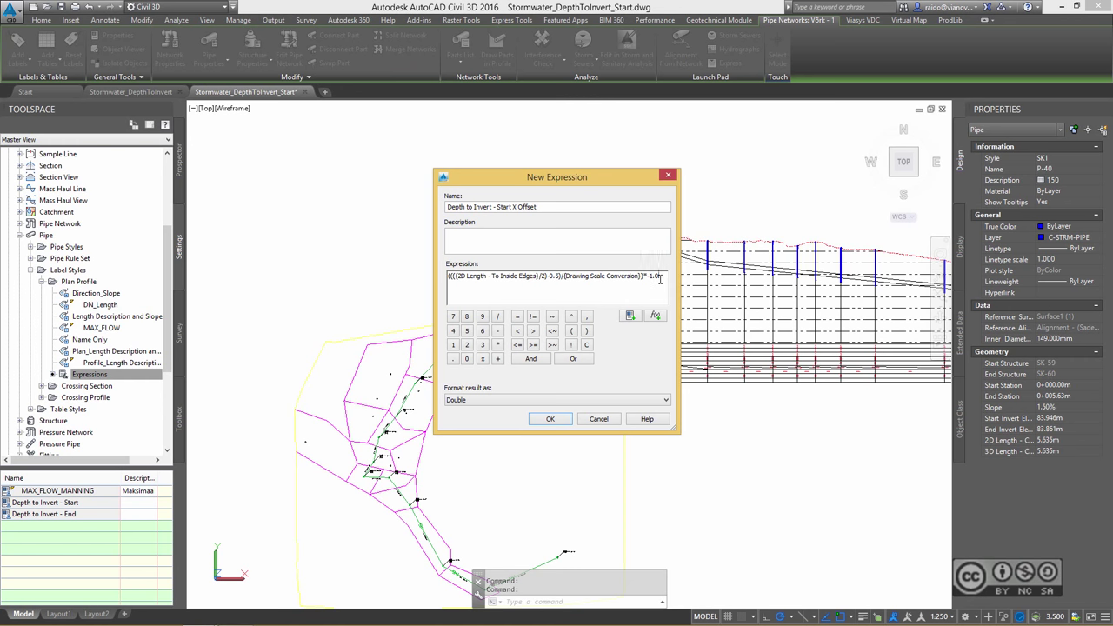
pyautogui.moveTo(658, 277); pyautogui.dragTo(517, 279)
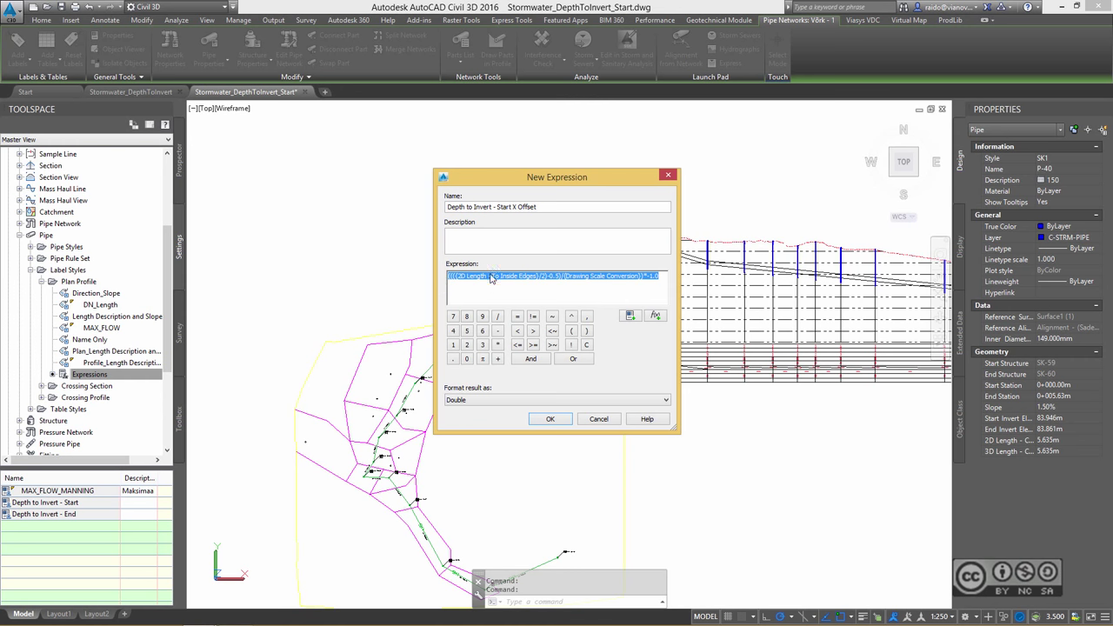
pyautogui.click(550, 420)
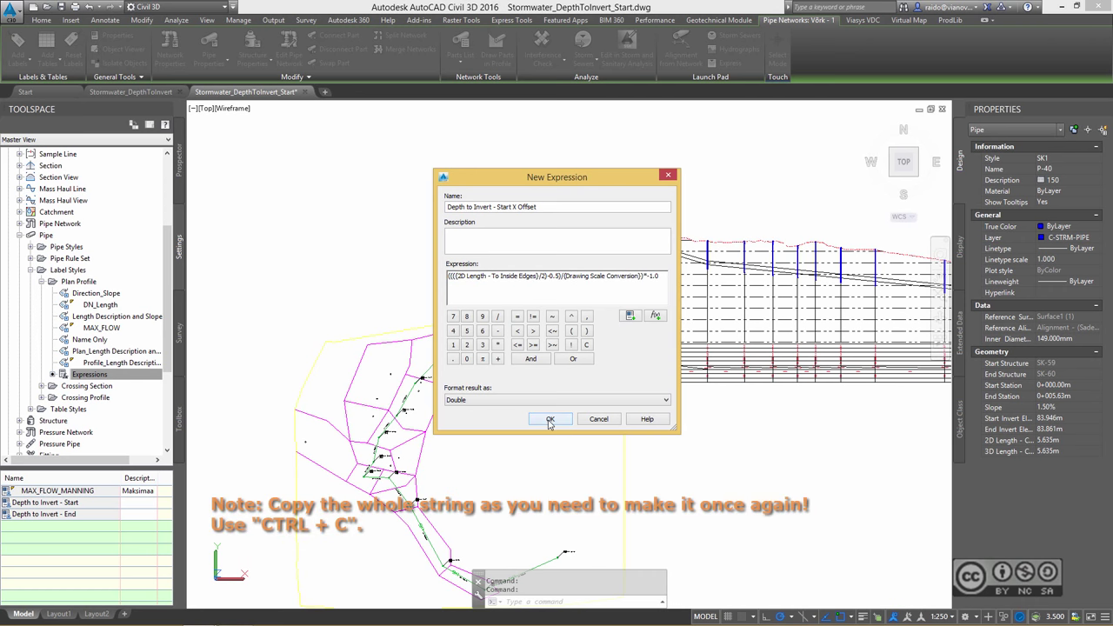
pyautogui.click(549, 421)
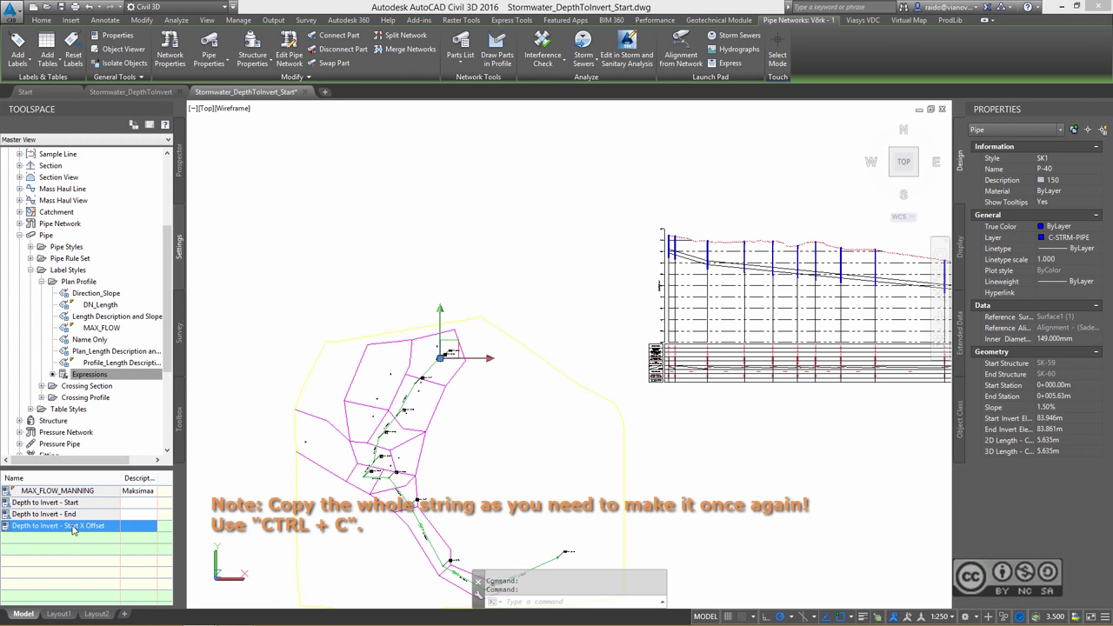
# Step: Create 'Depth to Invert - End X Offset' from the pasted start offset formula, minus the *-1.0 factor
pyautogui.rightClick(104, 374)
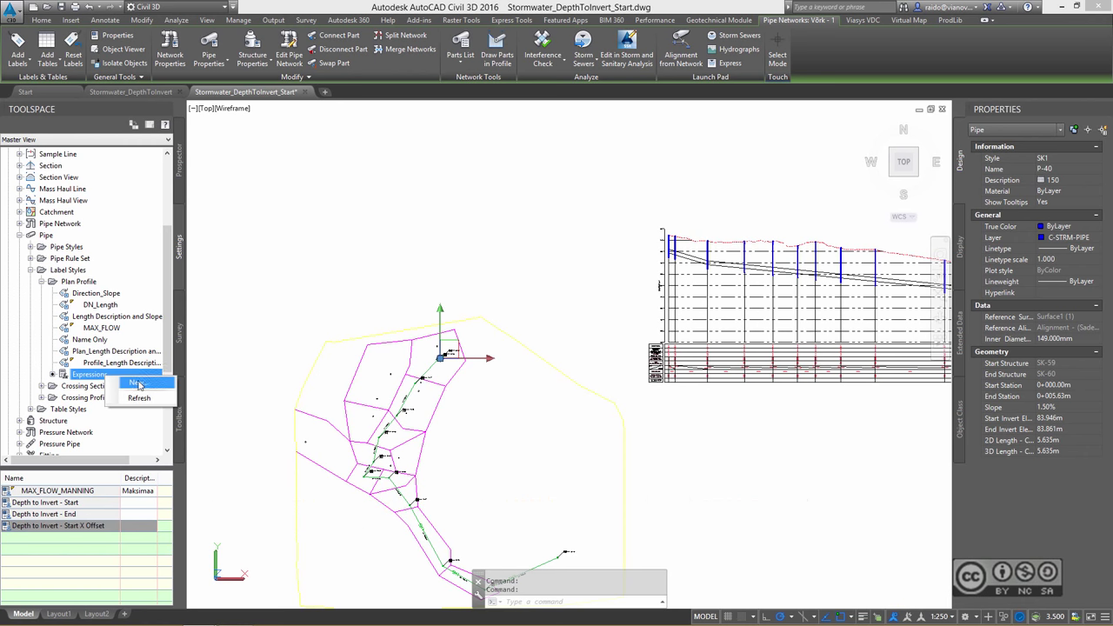
pyautogui.click(132, 383)
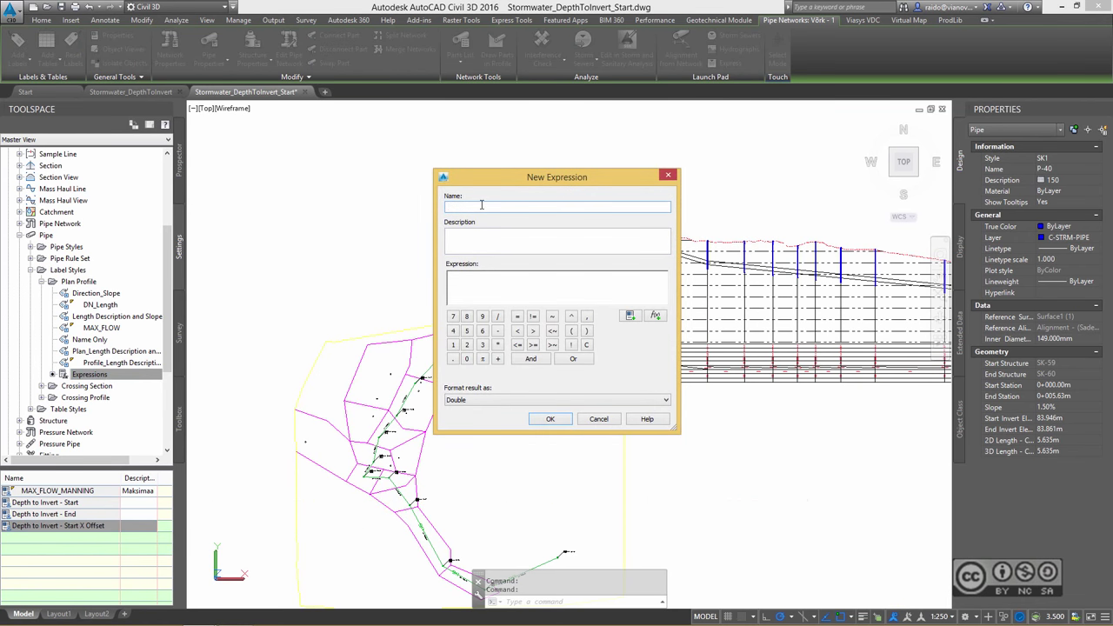
pyautogui.write('Depth to Invert - End ')
pyautogui.write('X Offset')
pyautogui.hotkey('ctrl', 'v')
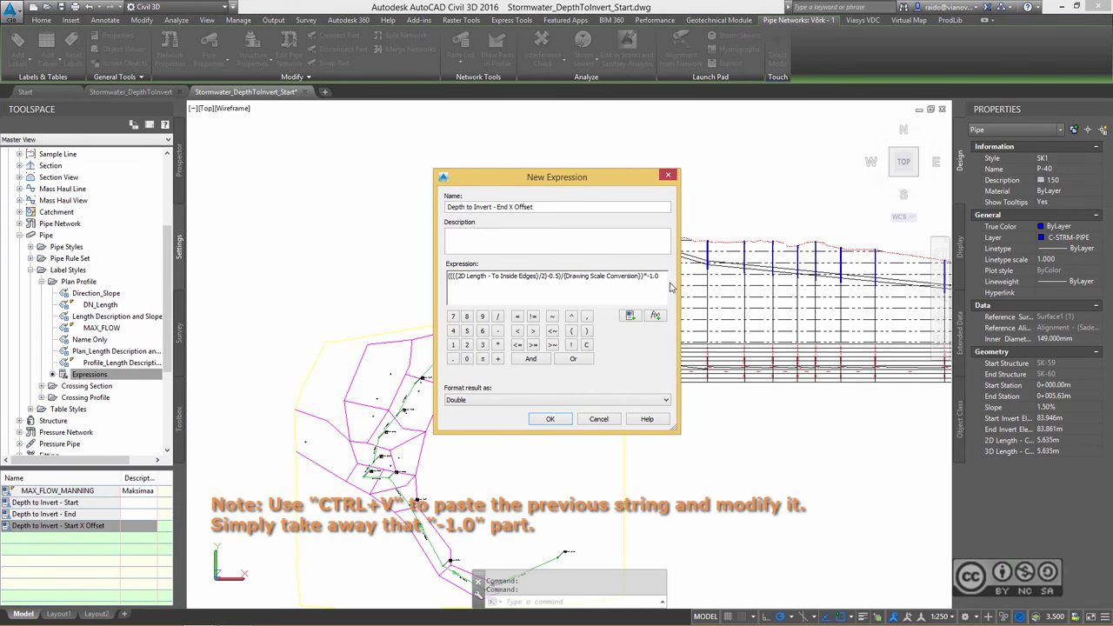
pyautogui.press('BackSpace')
pyautogui.press('BackSpace')
pyautogui.press('BackSpace')
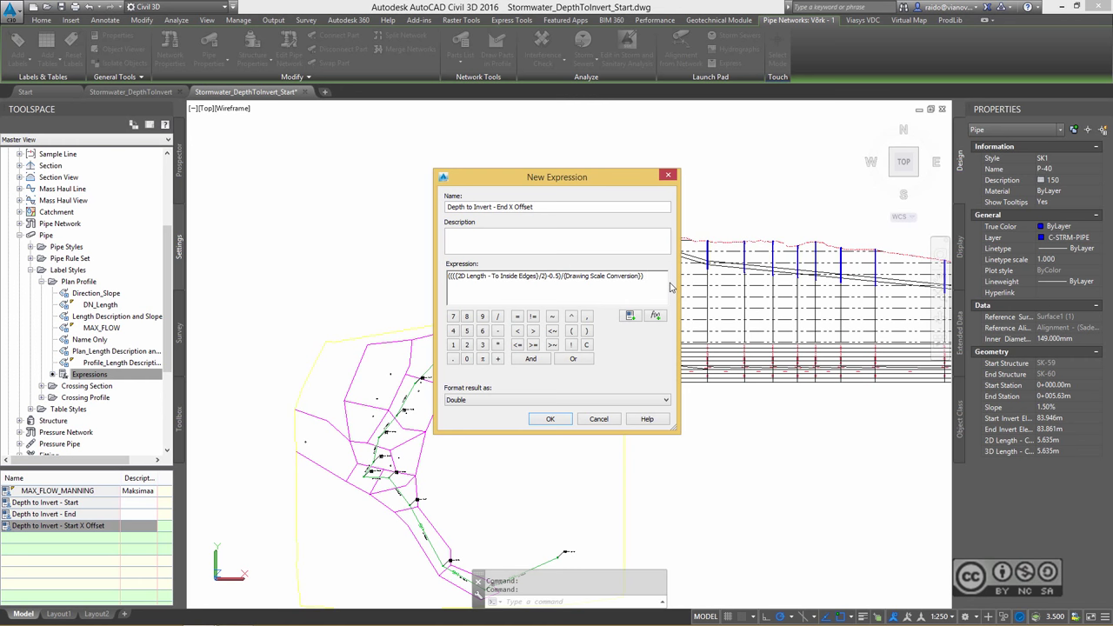
pyautogui.click(550, 419)
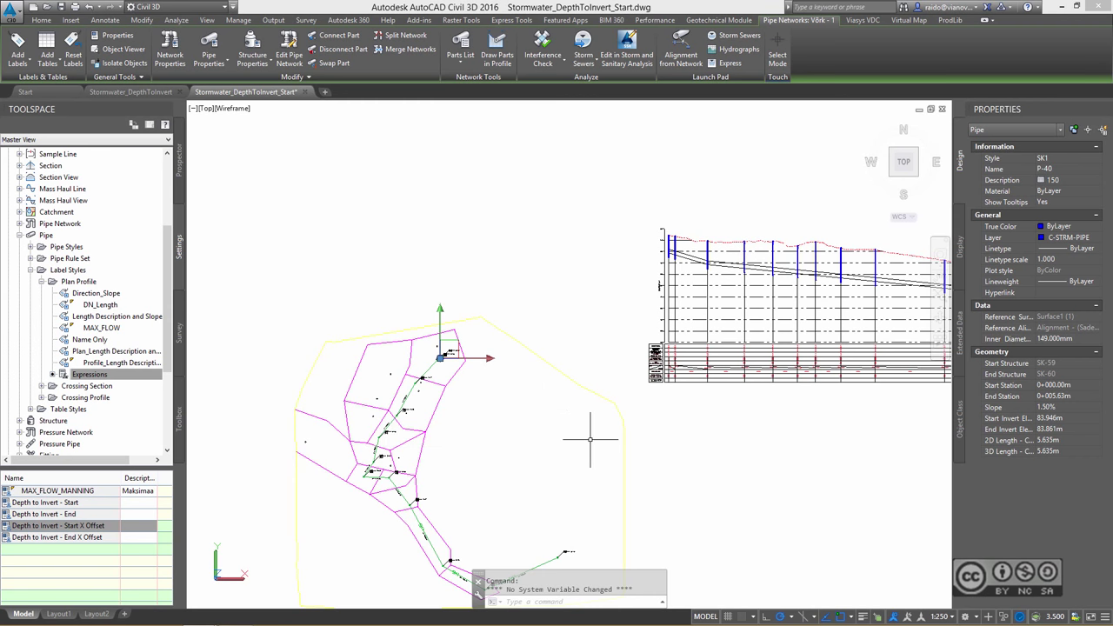
pyautogui.moveTo(78, 282)
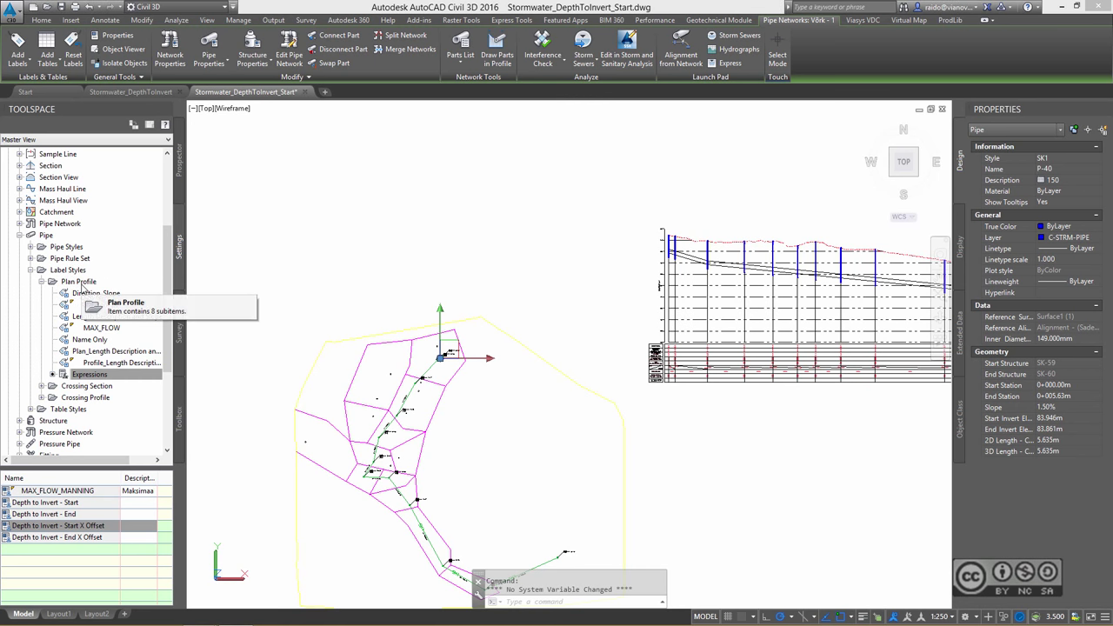
# Step: Create a new Plan Profile pipe label style named Depth_to_Invert
pyautogui.rightClick(108, 284)
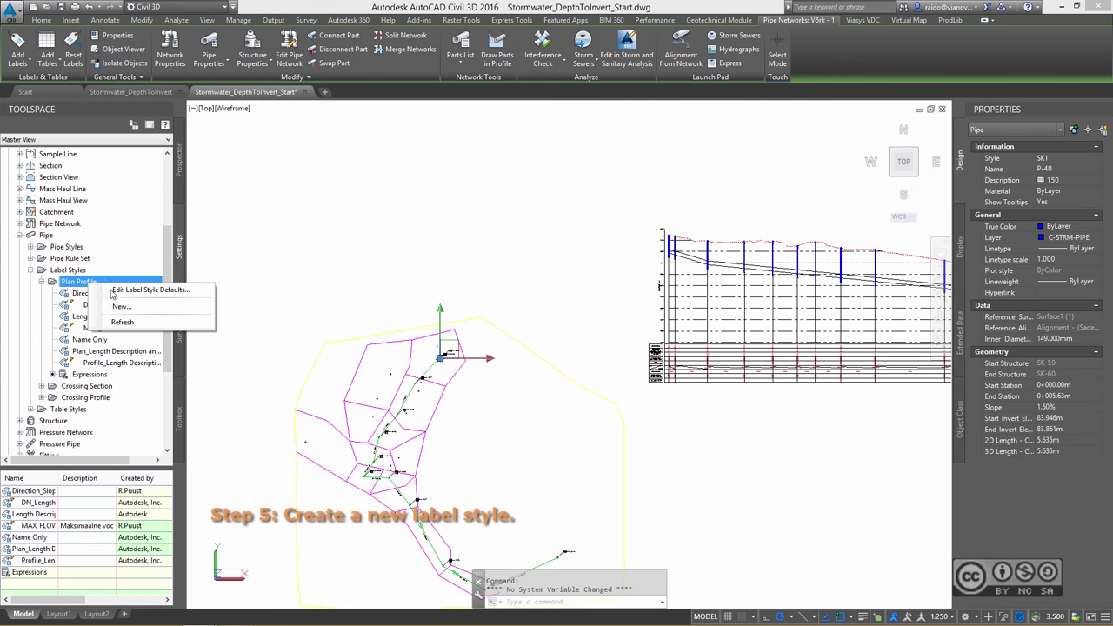
pyautogui.click(122, 307)
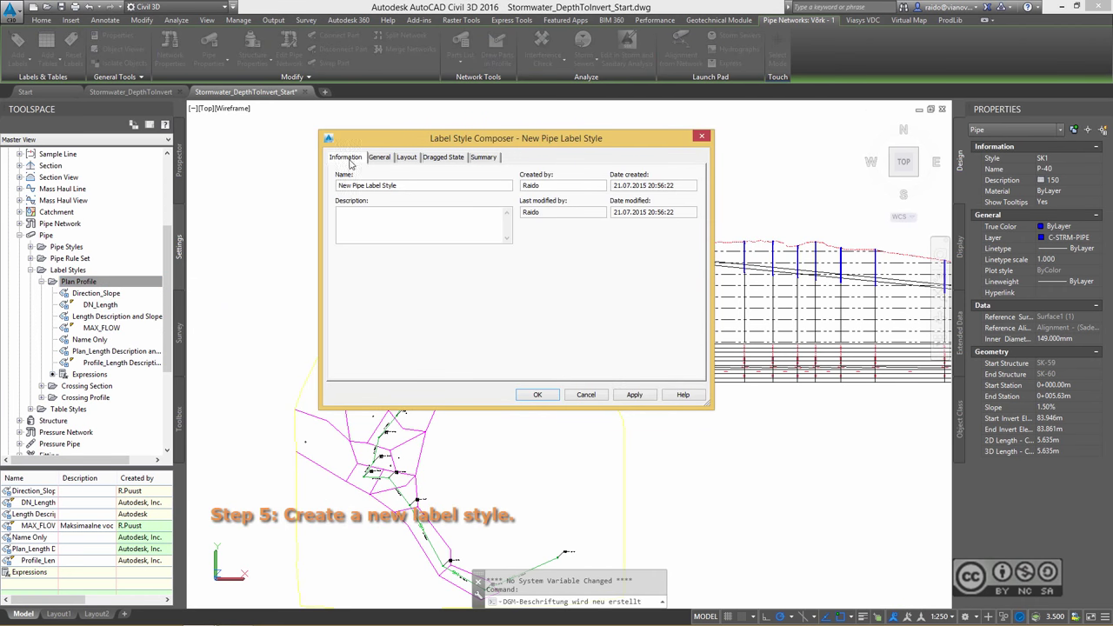
pyautogui.moveTo(399, 185); pyautogui.dragTo(315, 180)
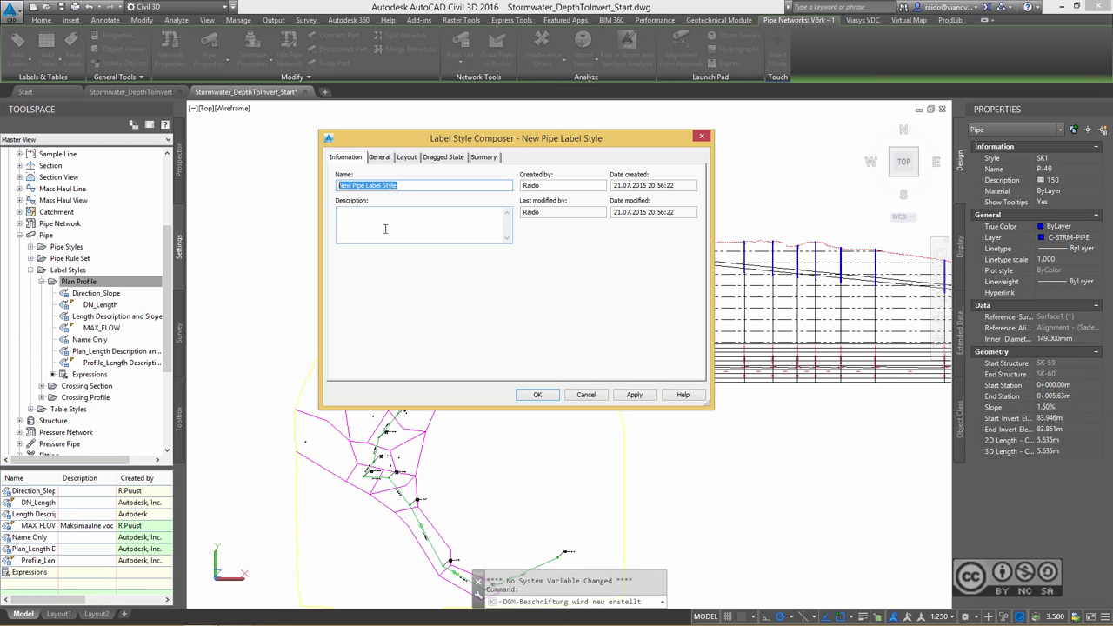
pyautogui.write('Depth_to_Invert')
# Step: Set the style's Orientation Reference to World Coordinate System
pyautogui.click(382, 158)
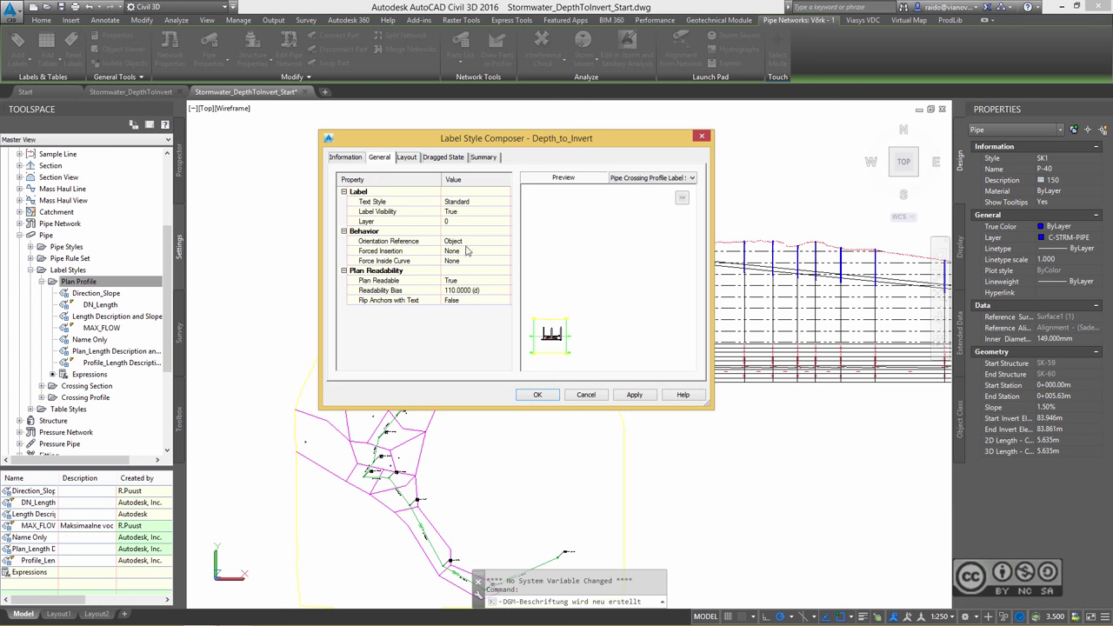
pyautogui.click(467, 243)
pyautogui.click(505, 240)
pyautogui.click(488, 266)
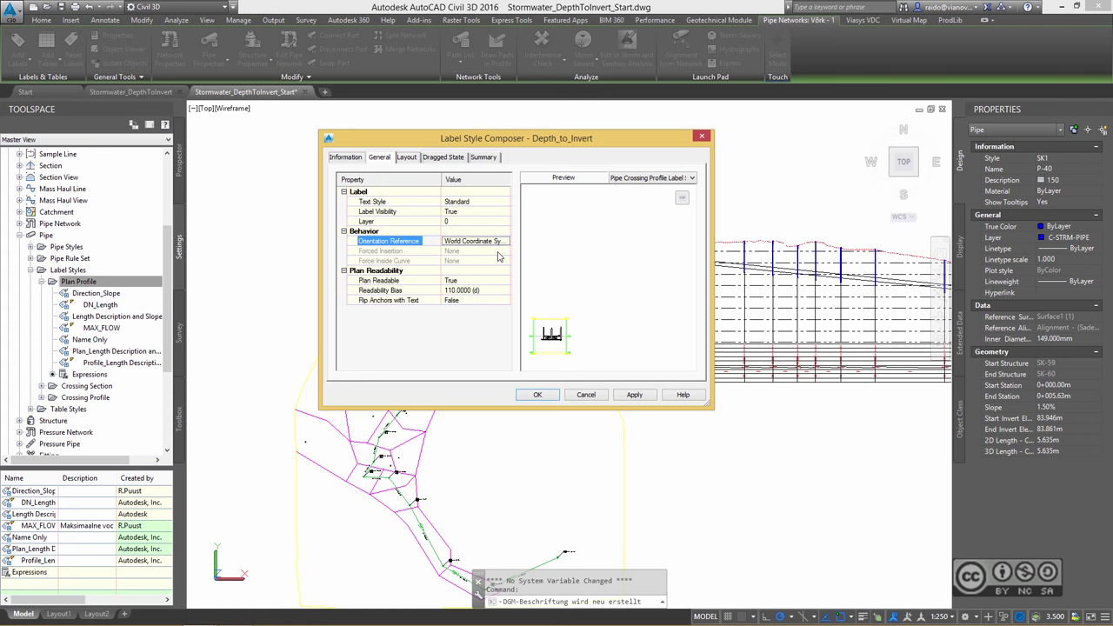
pyautogui.click(408, 159)
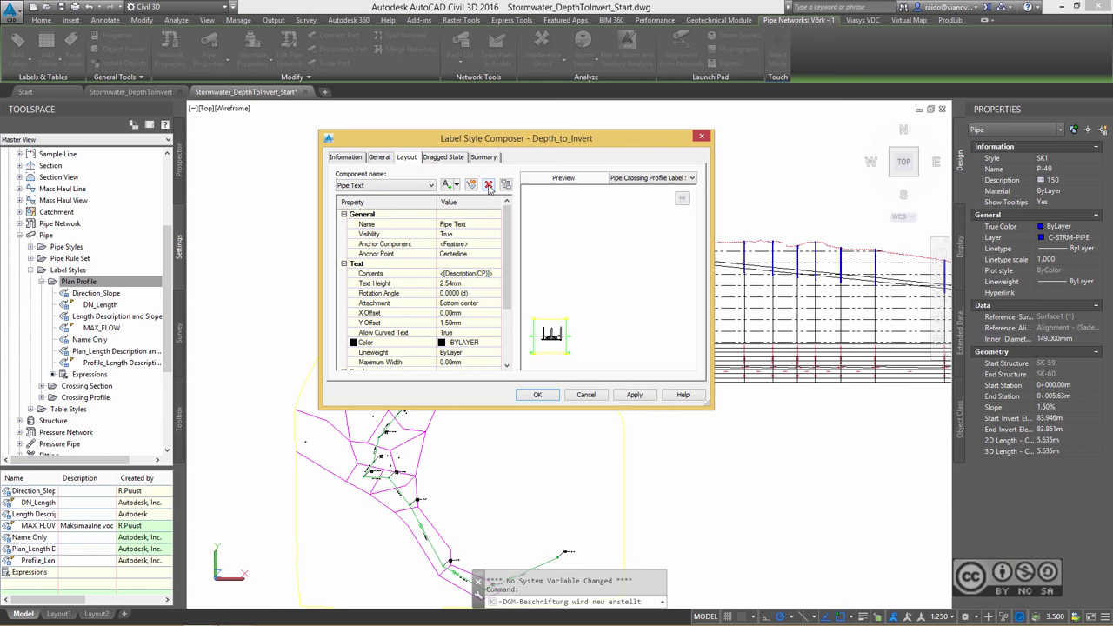
# Step: Swap the Pipe Text component for text component 'Pipe Start' anchored at Pipe Dimension
pyautogui.click(490, 185)
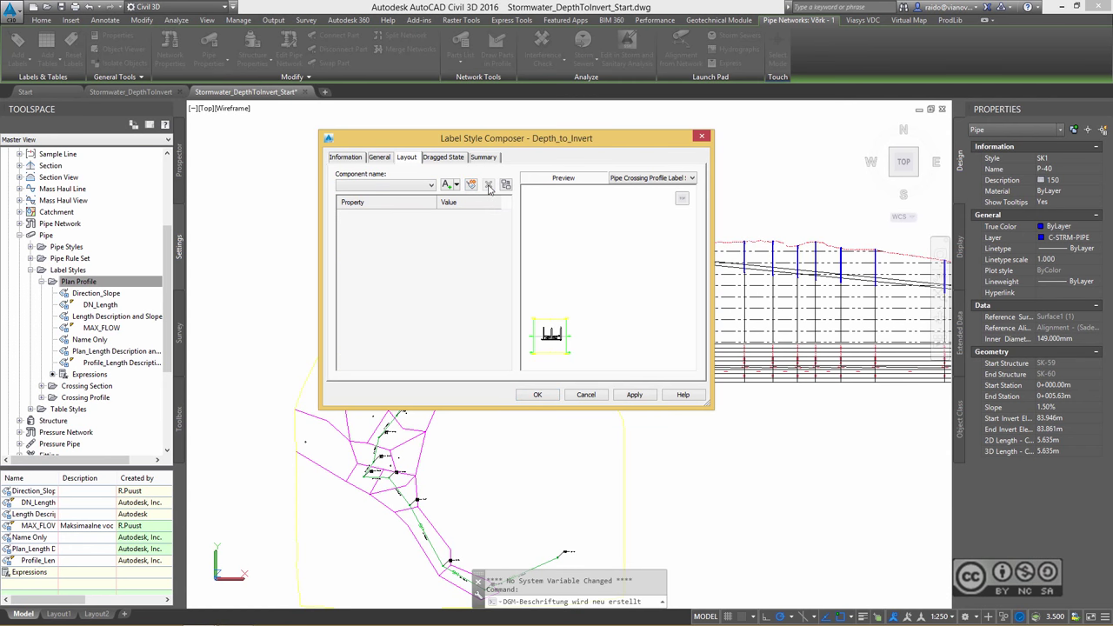
pyautogui.click(450, 184)
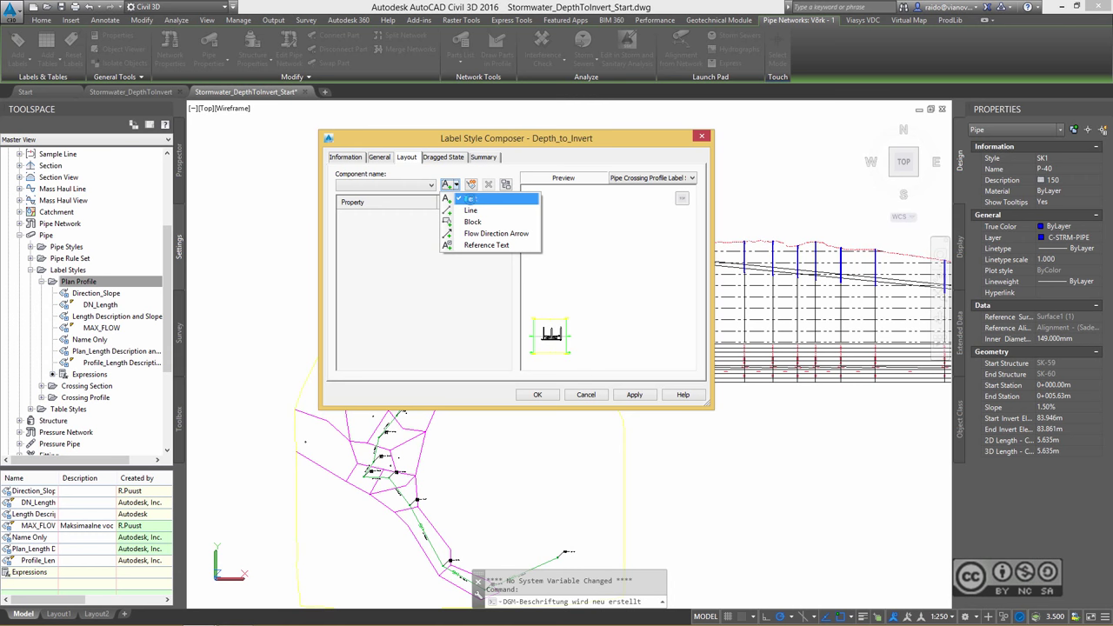
pyautogui.click(472, 199)
pyautogui.click(473, 223)
pyautogui.write('Pipe Start')
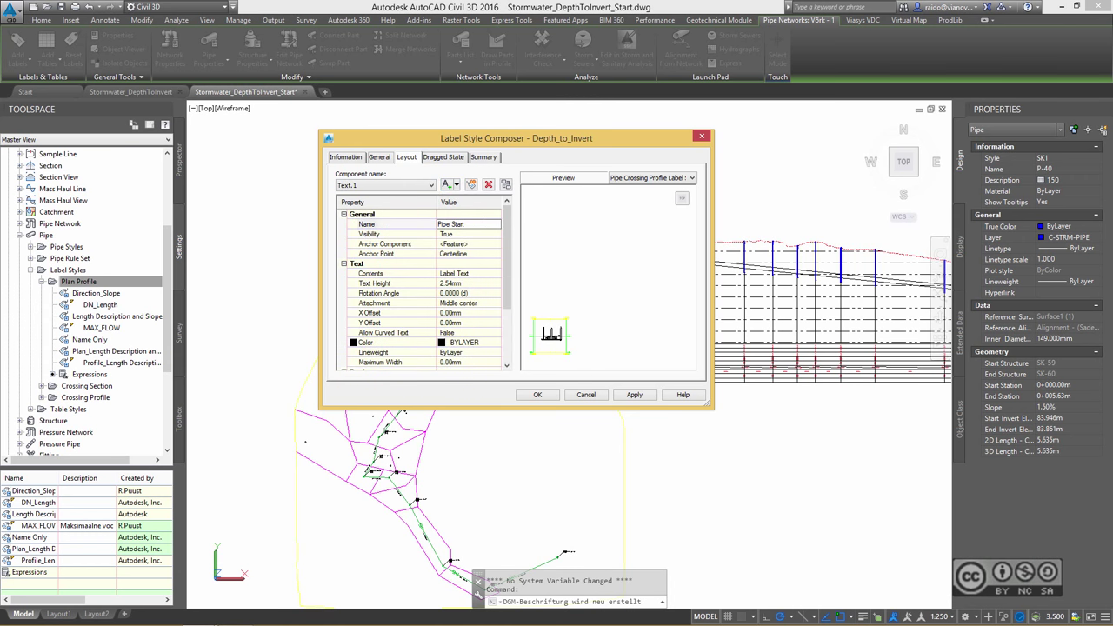
pyautogui.click(409, 254)
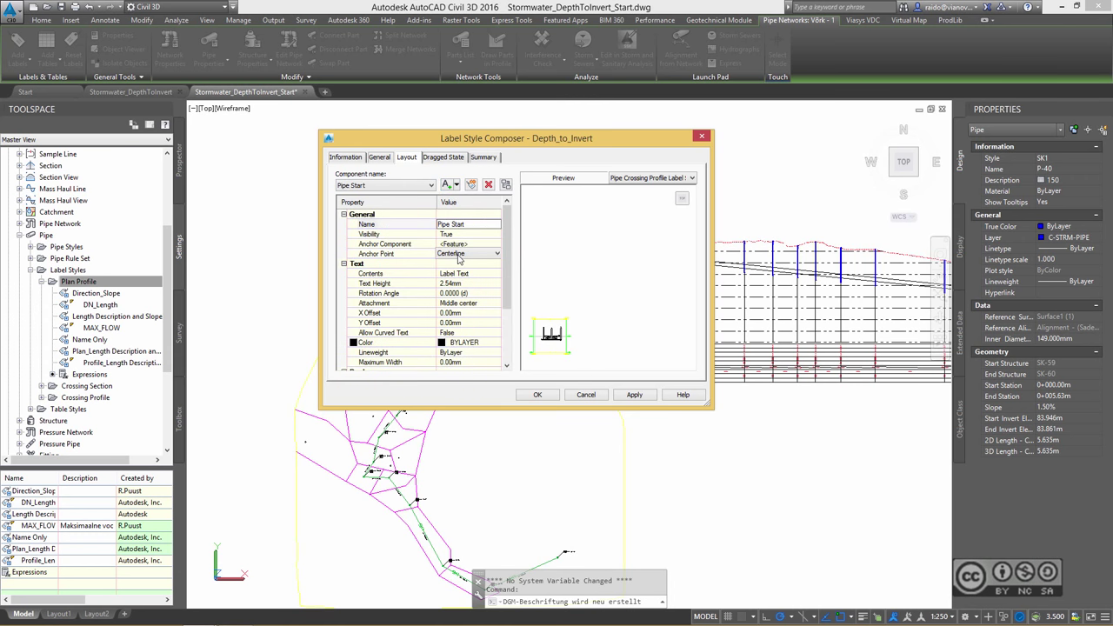
pyautogui.click(478, 254)
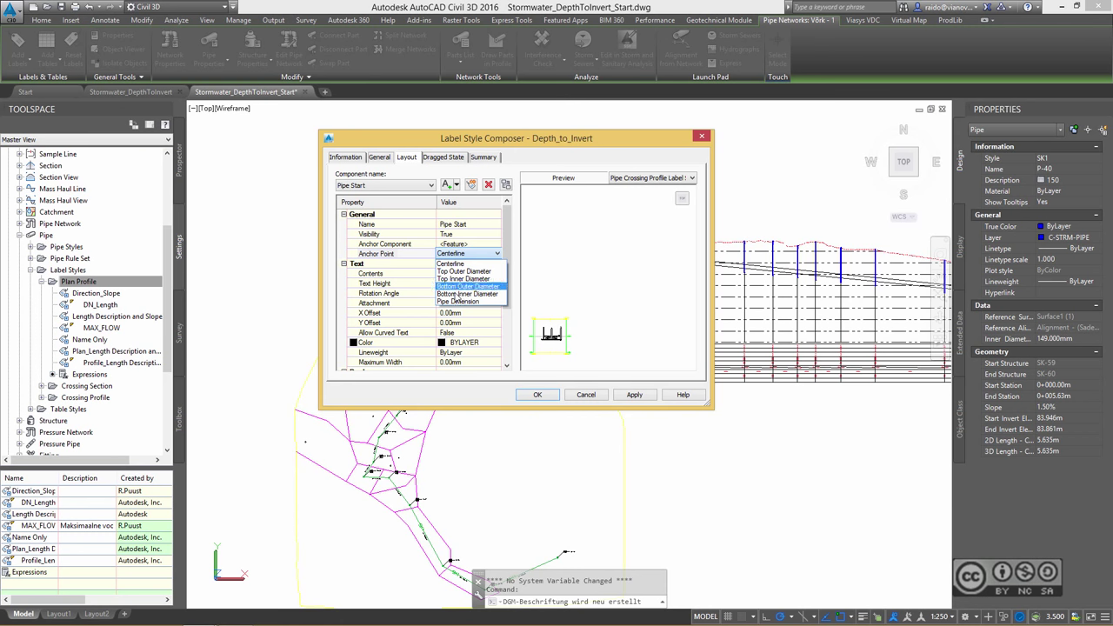
pyautogui.click(458, 301)
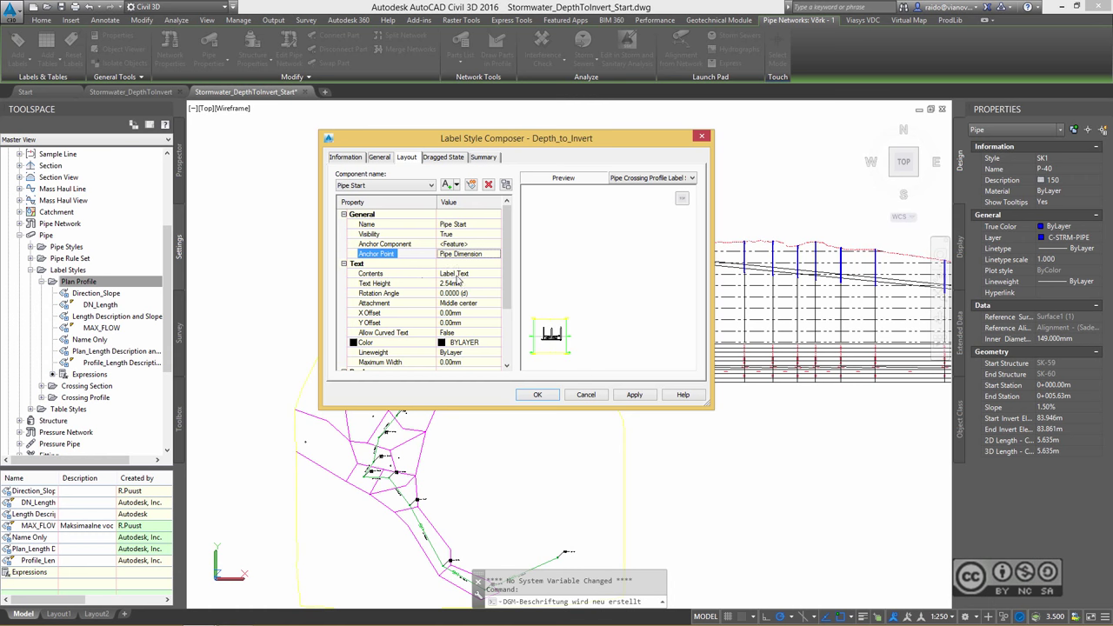
pyautogui.click(460, 275)
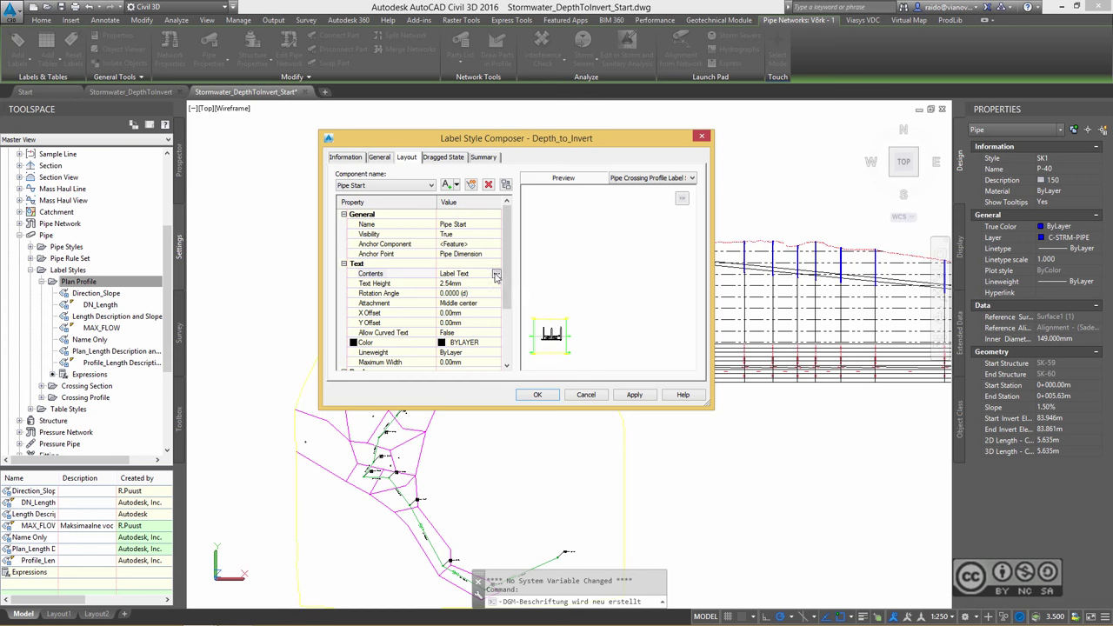
pyautogui.click(495, 274)
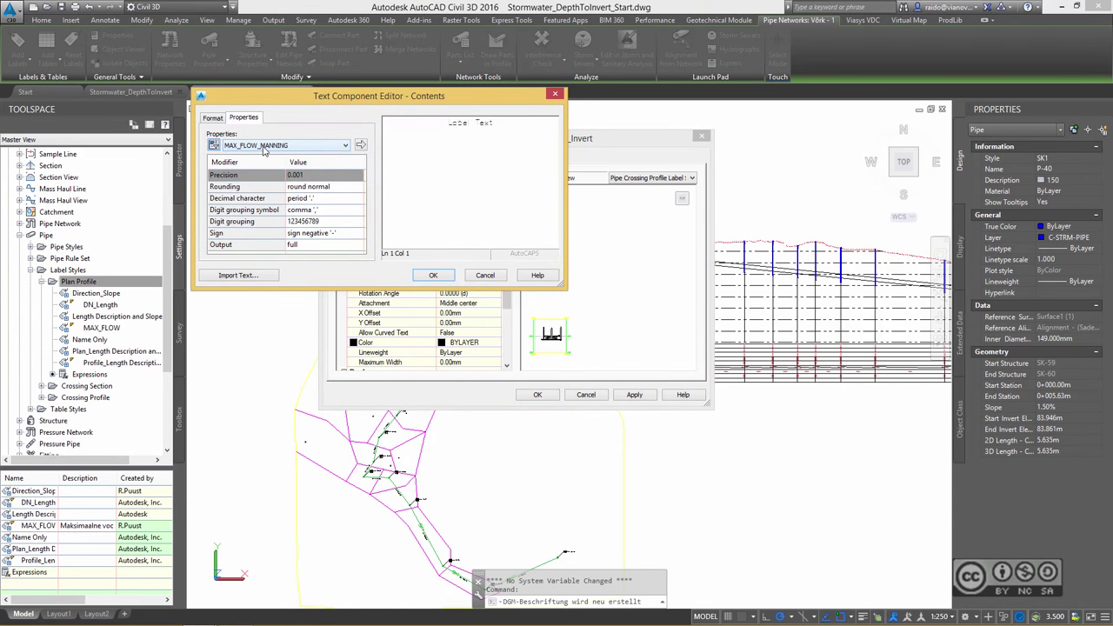
# Step: Replace Pipe Start's Label Text with the Depth to Invert - Start field at 0.01 precision
pyautogui.click(265, 146)
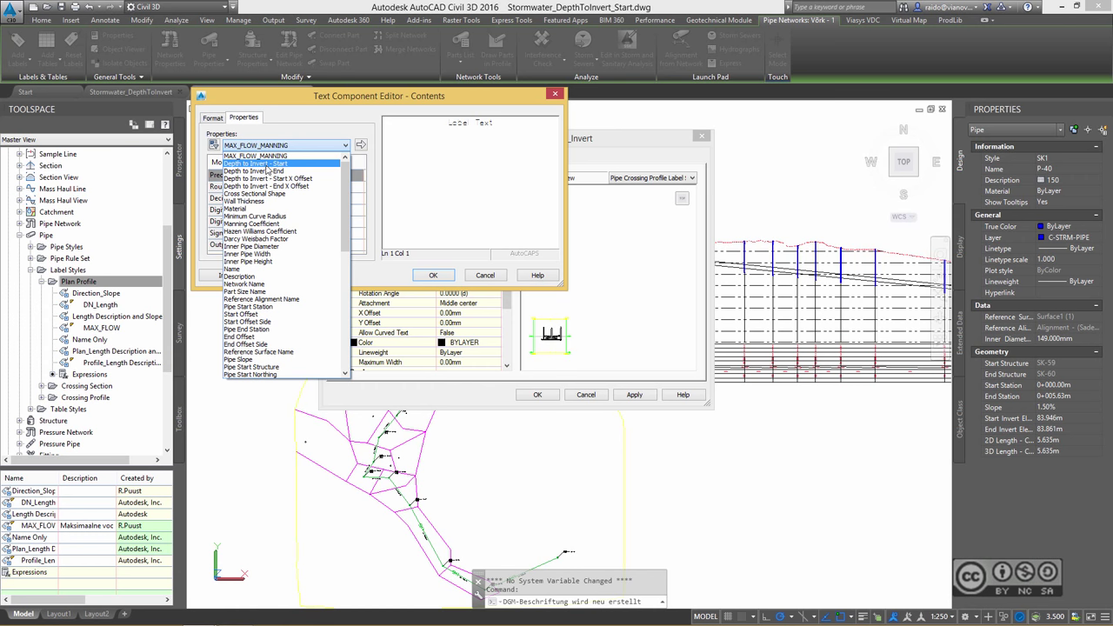
pyautogui.click(266, 164)
pyautogui.click(299, 176)
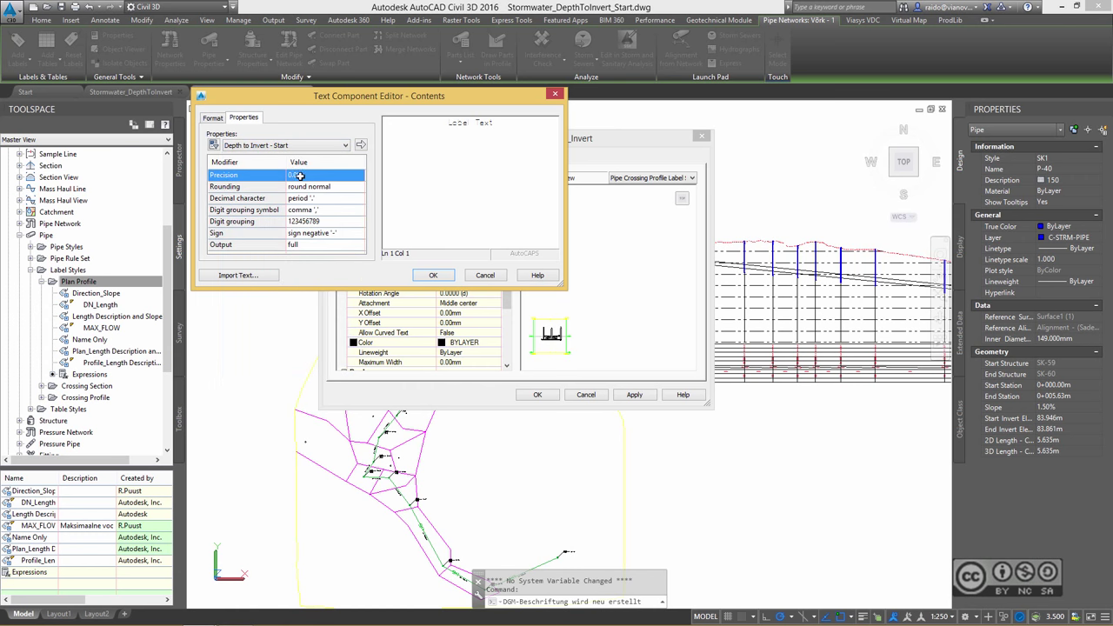
pyautogui.click(299, 176)
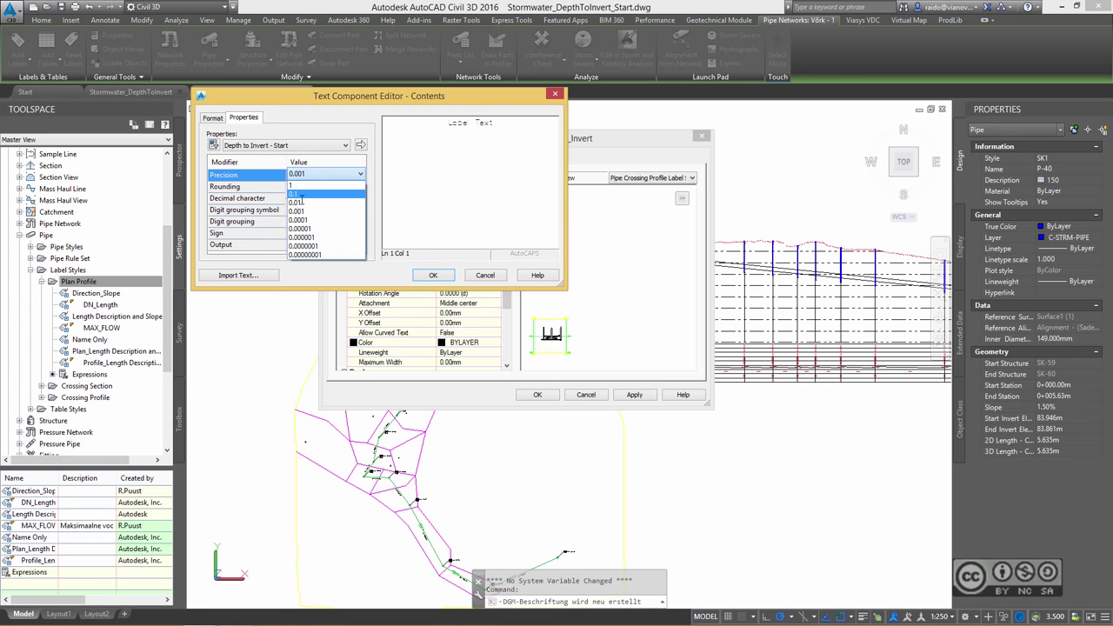
pyautogui.click(300, 203)
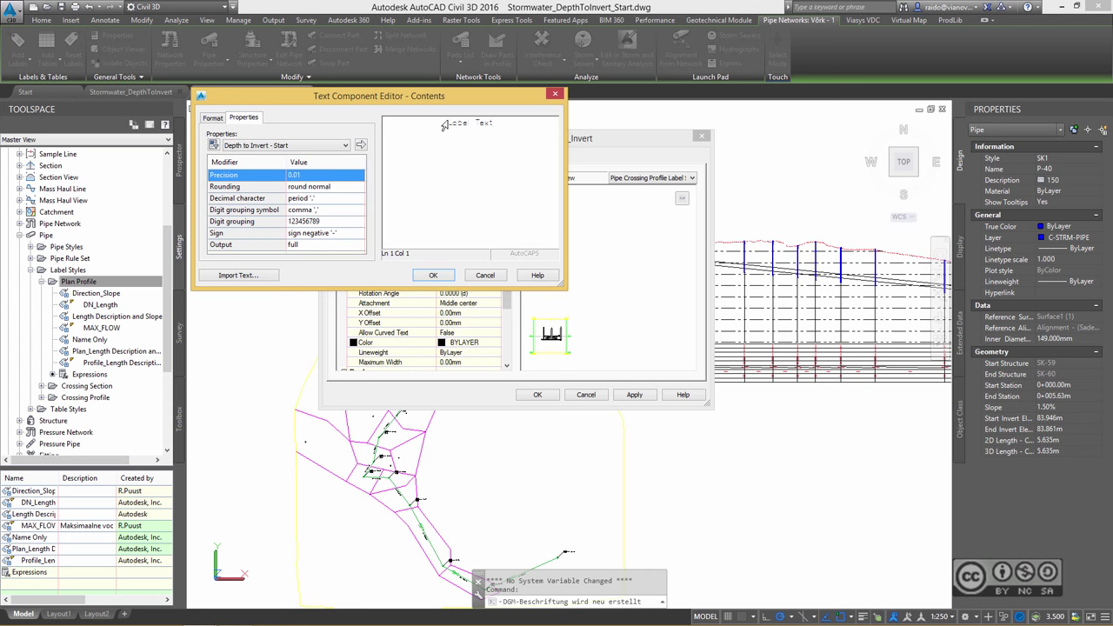
pyautogui.moveTo(491, 123); pyautogui.dragTo(423, 131)
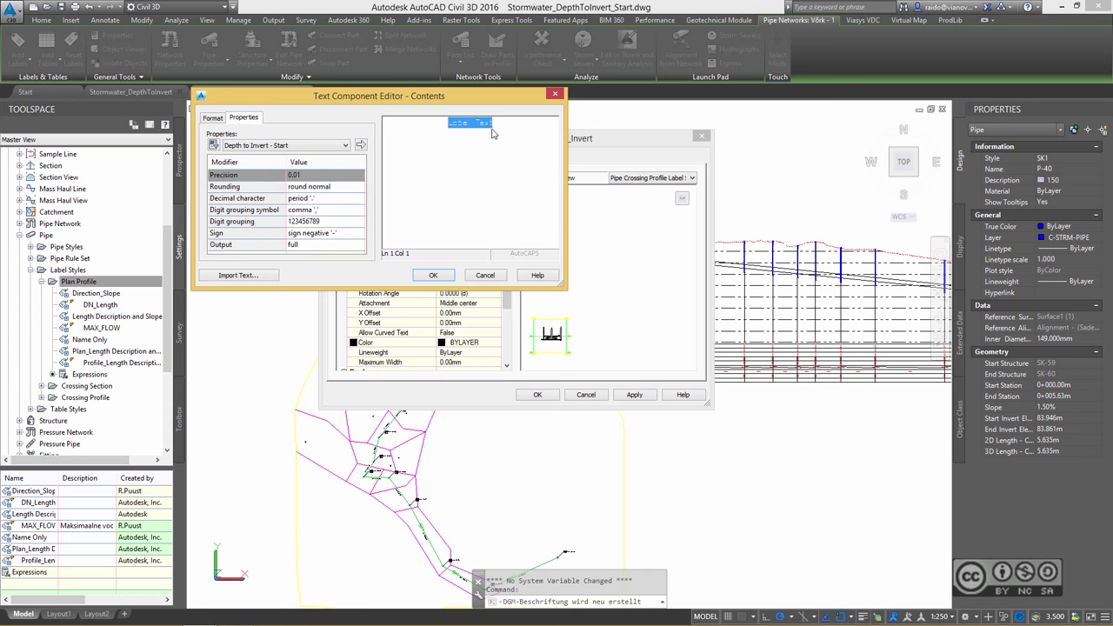
pyautogui.press('Delete')
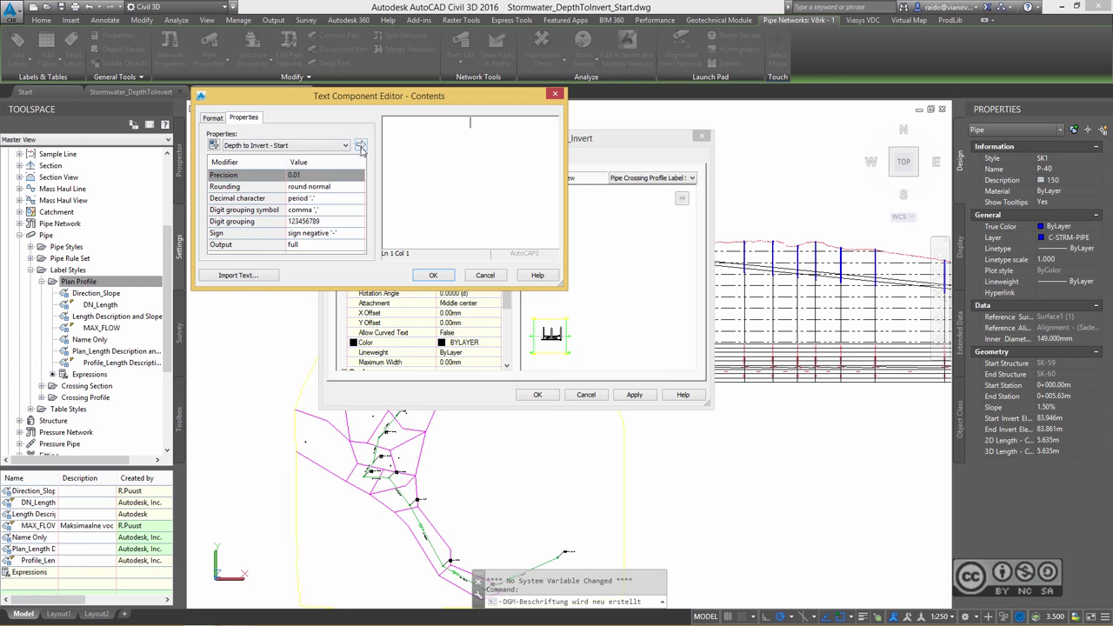
pyautogui.click(360, 149)
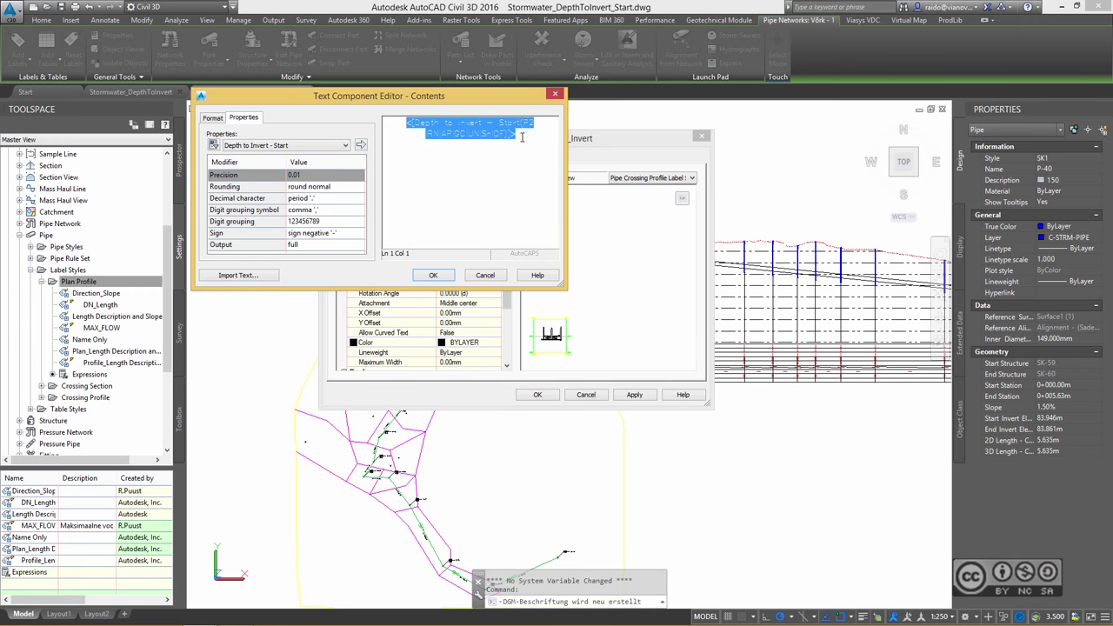
pyautogui.click(433, 276)
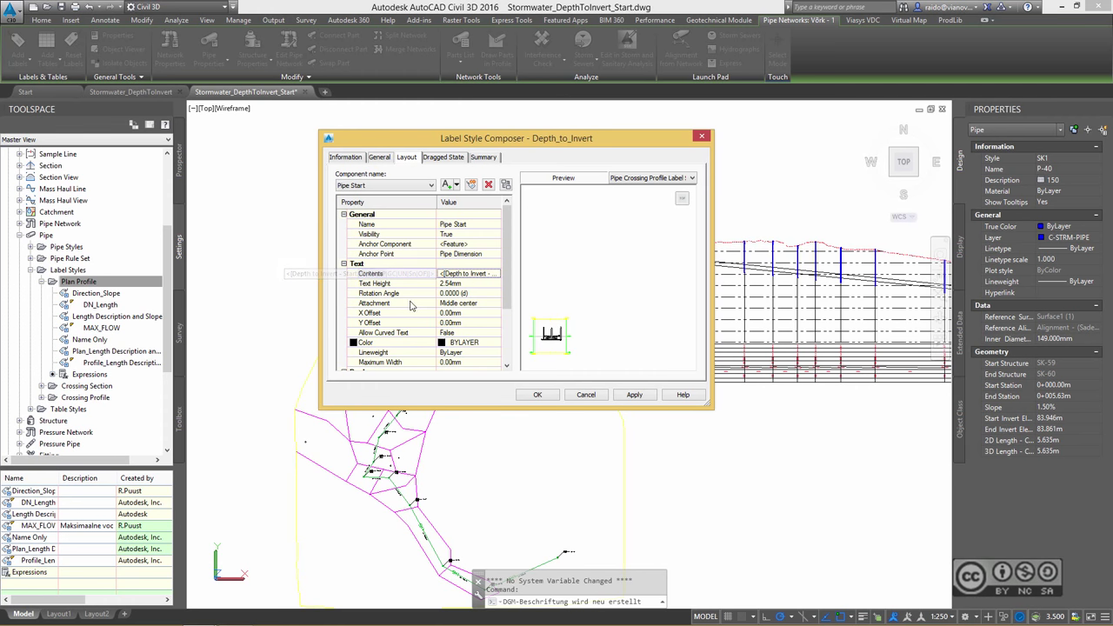
# Step: Give the Pipe Start text 90° rotation, Depth to Invert - Start X Offset, and red colour
pyautogui.click(383, 294)
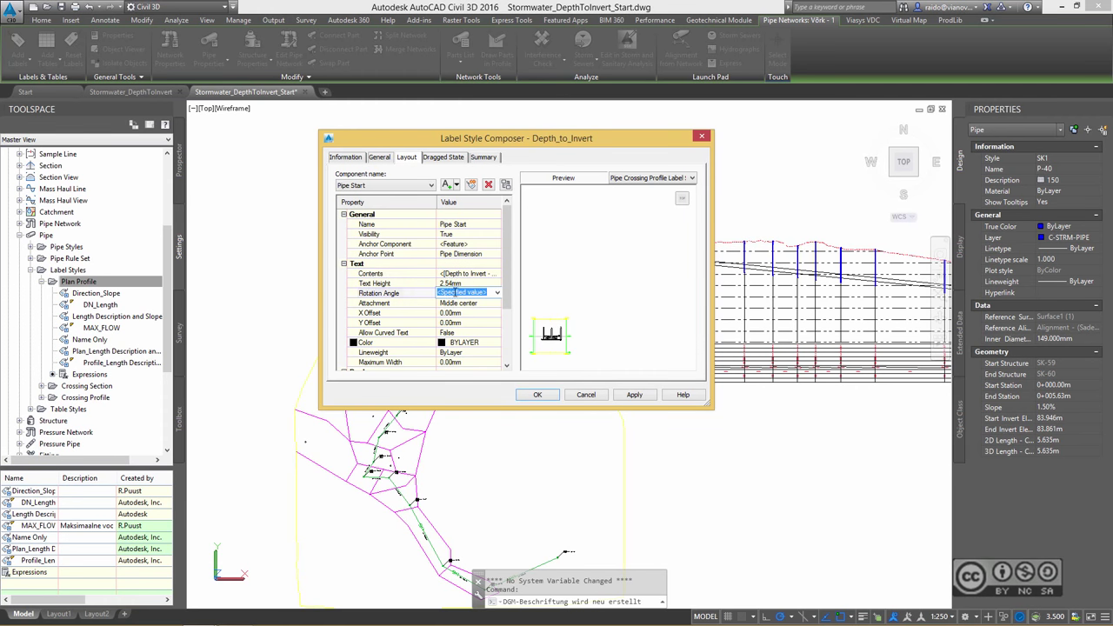
pyautogui.write('90')
pyautogui.click(470, 313)
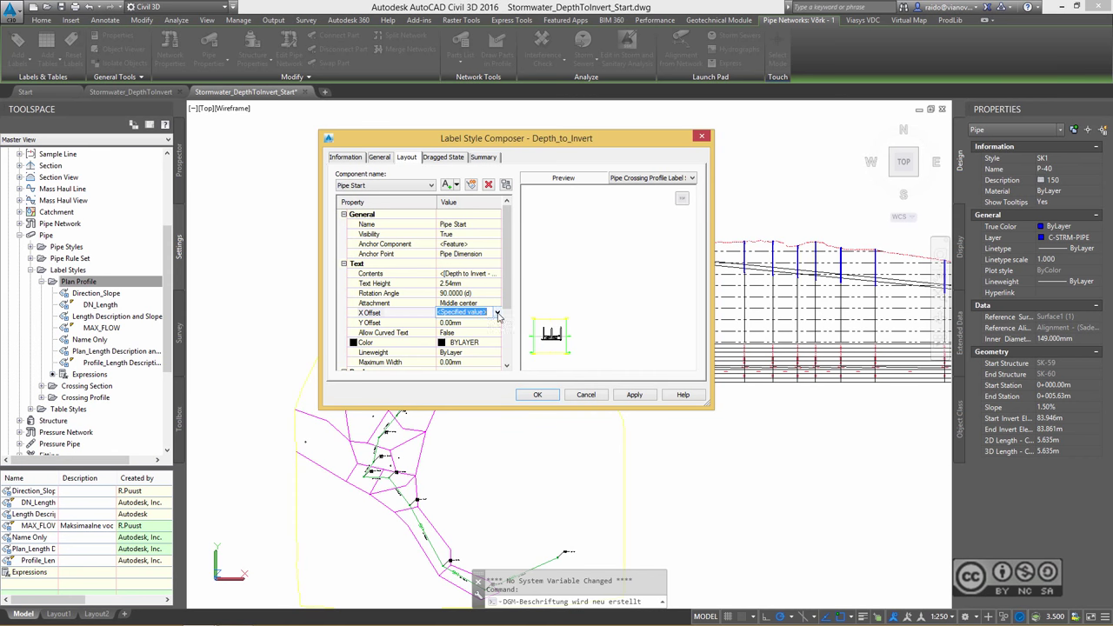
pyautogui.click(497, 312)
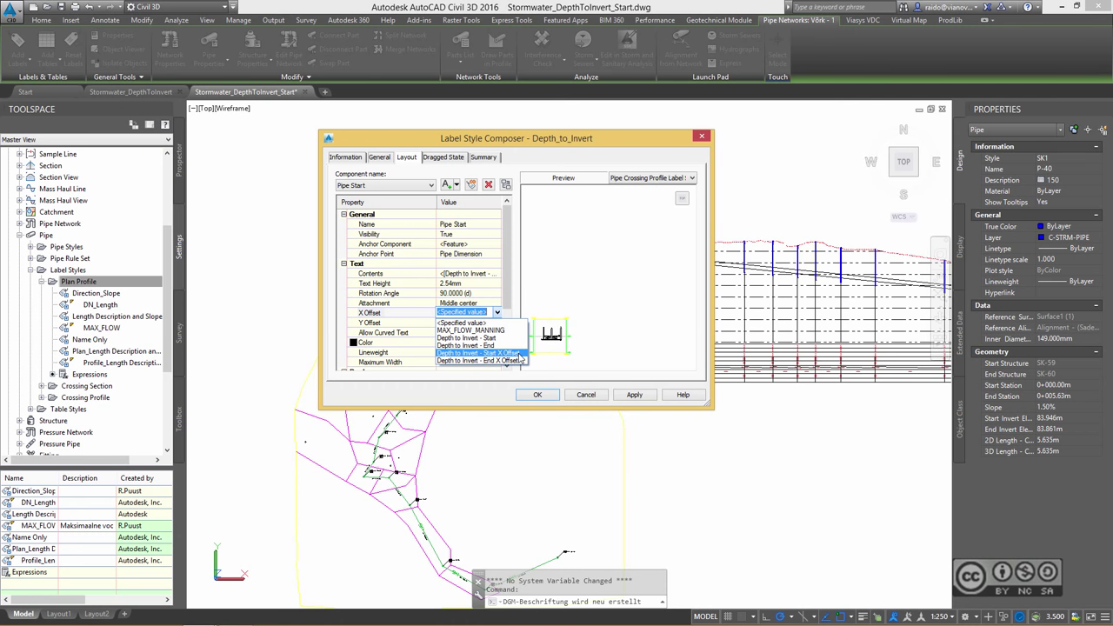
pyautogui.click(519, 355)
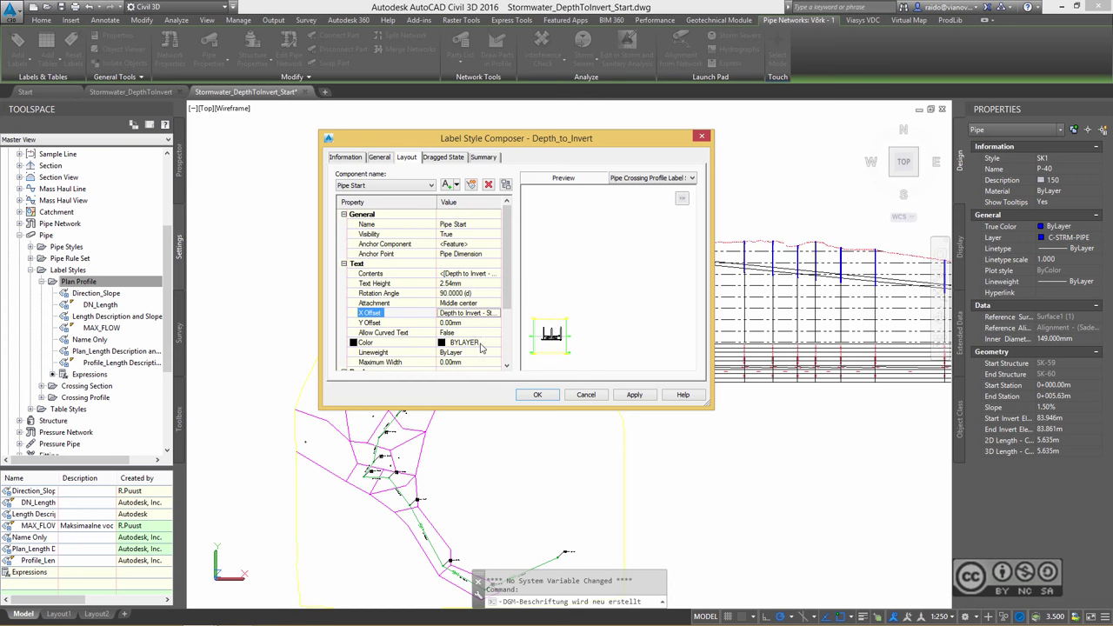
pyautogui.click(486, 343)
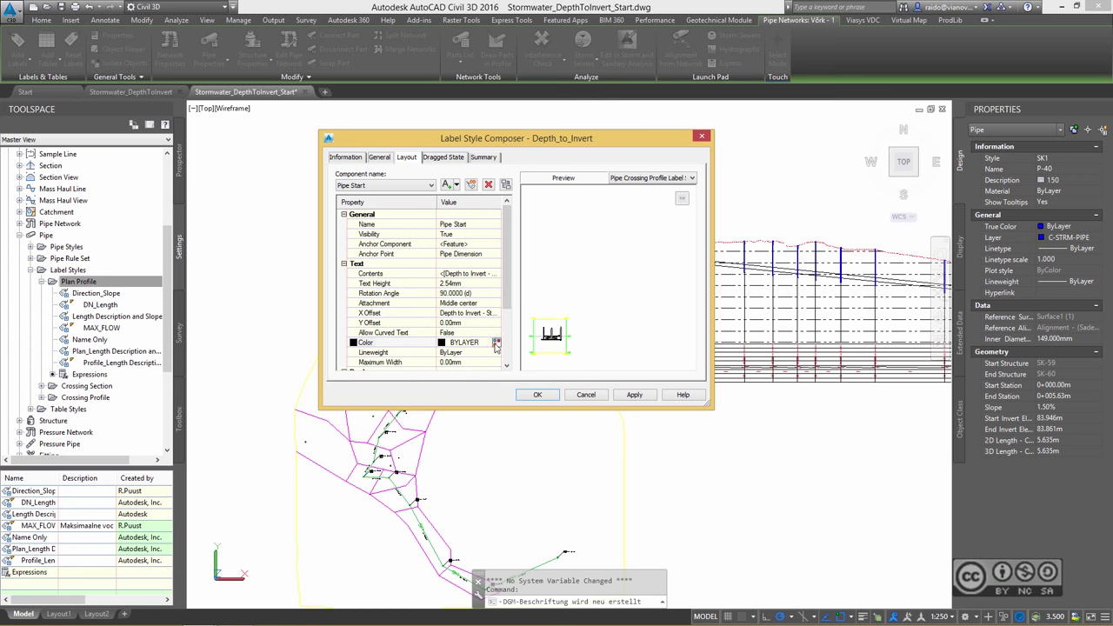
pyautogui.click(495, 345)
pyautogui.click(467, 333)
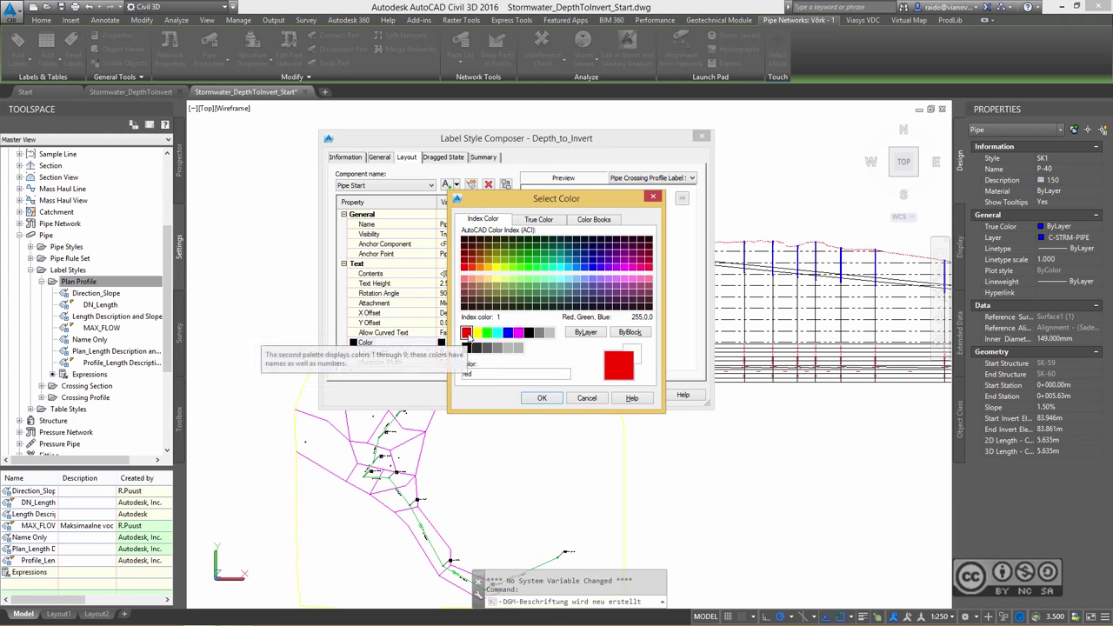
pyautogui.click(541, 398)
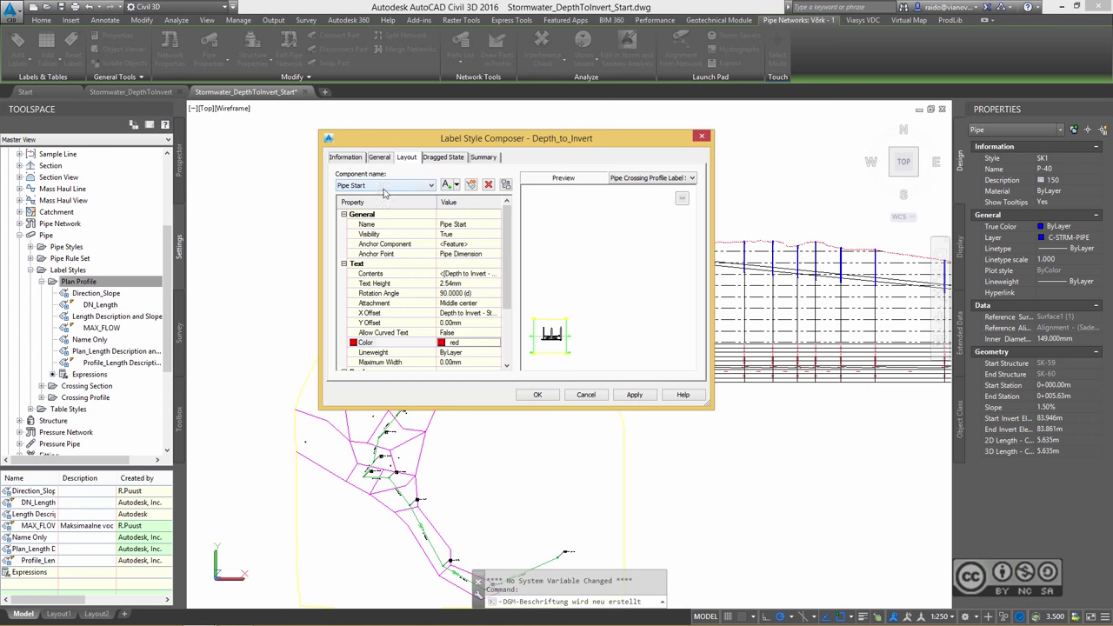
pyautogui.click(456, 185)
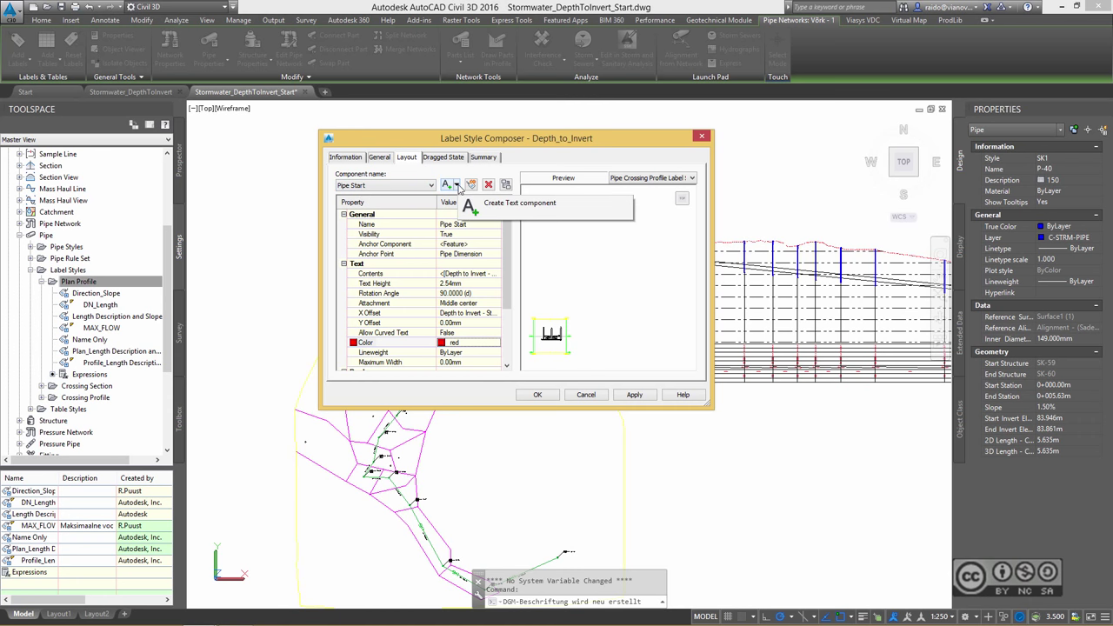
# Step: Add a text component named 'Pipe End' anchored at the pipe dimension
pyautogui.click(458, 185)
pyautogui.click(469, 194)
pyautogui.click(467, 225)
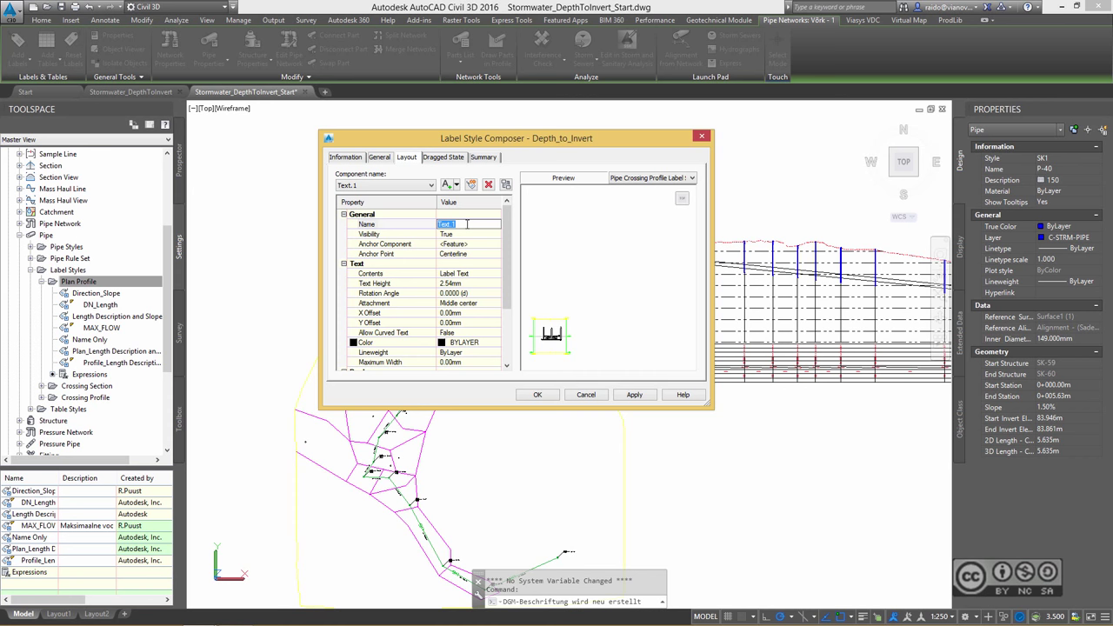
pyautogui.write('Pipe End')
pyautogui.click(469, 253)
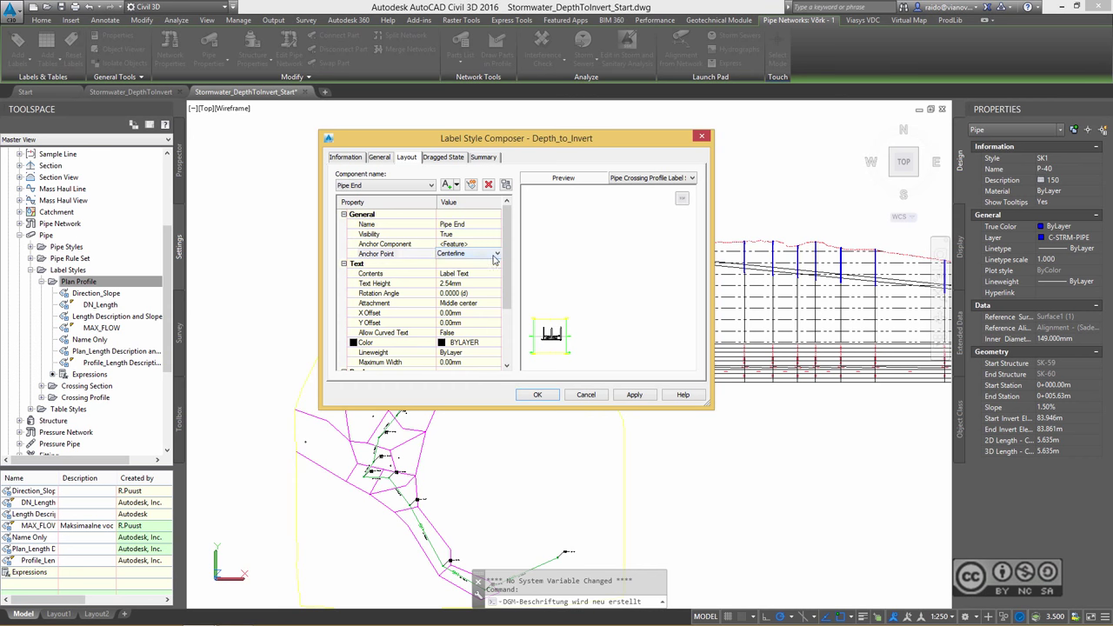
pyautogui.click(496, 254)
pyautogui.click(467, 276)
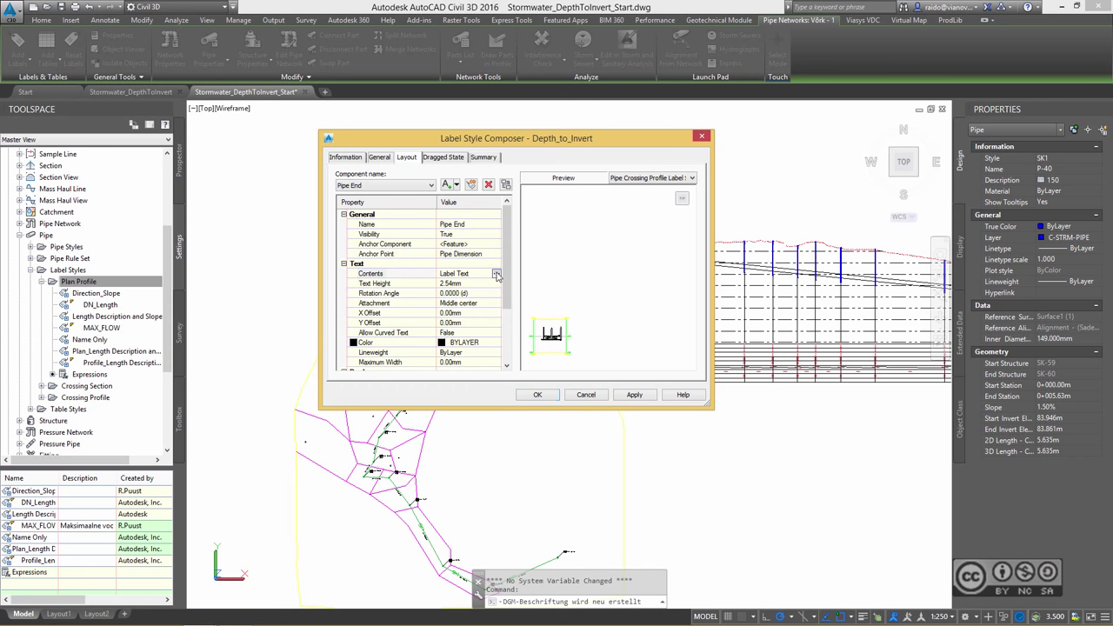
# Step: Replace the Pipe End placeholder text with the Depth to Invert - End property
pyautogui.click(500, 276)
pyautogui.click(345, 145)
pyautogui.click(267, 176)
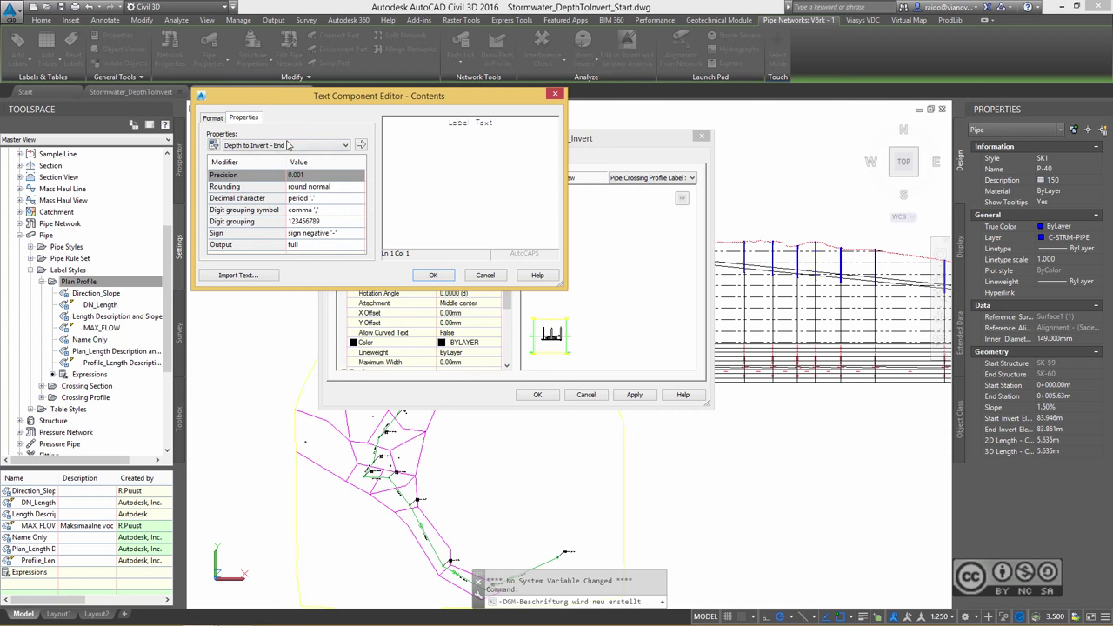
pyautogui.click(469, 123)
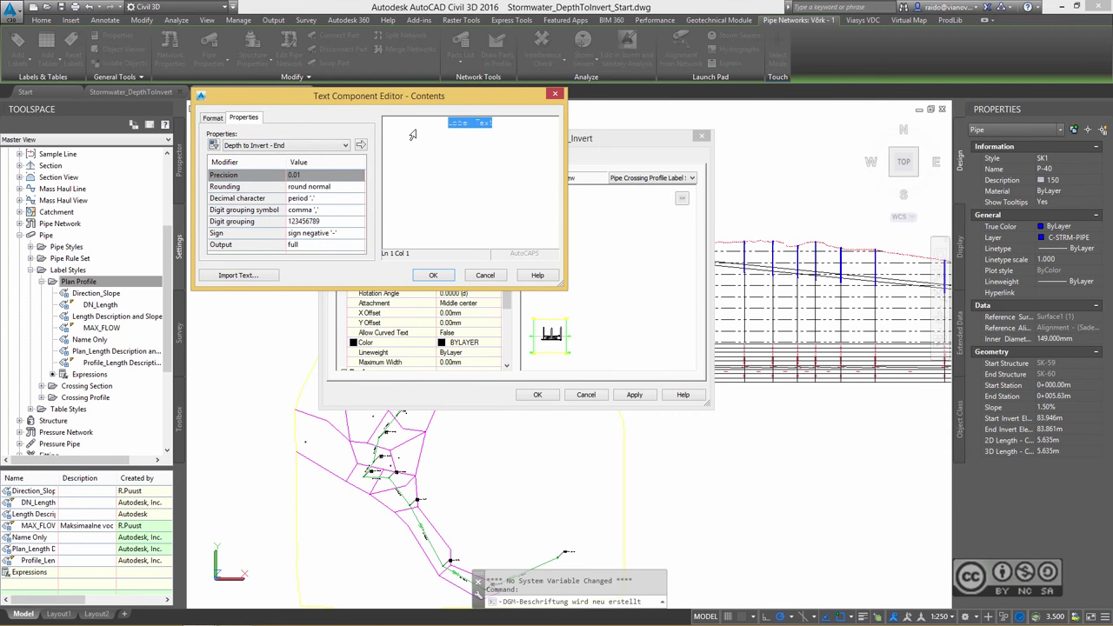
pyautogui.press('Delete')
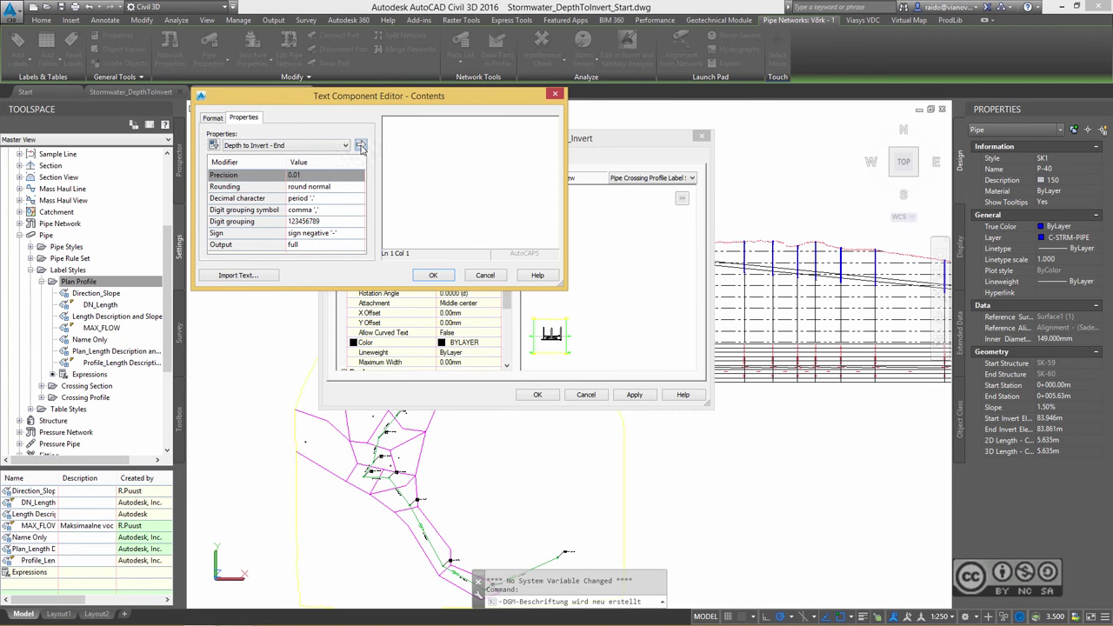
pyautogui.click(361, 146)
pyautogui.click(432, 275)
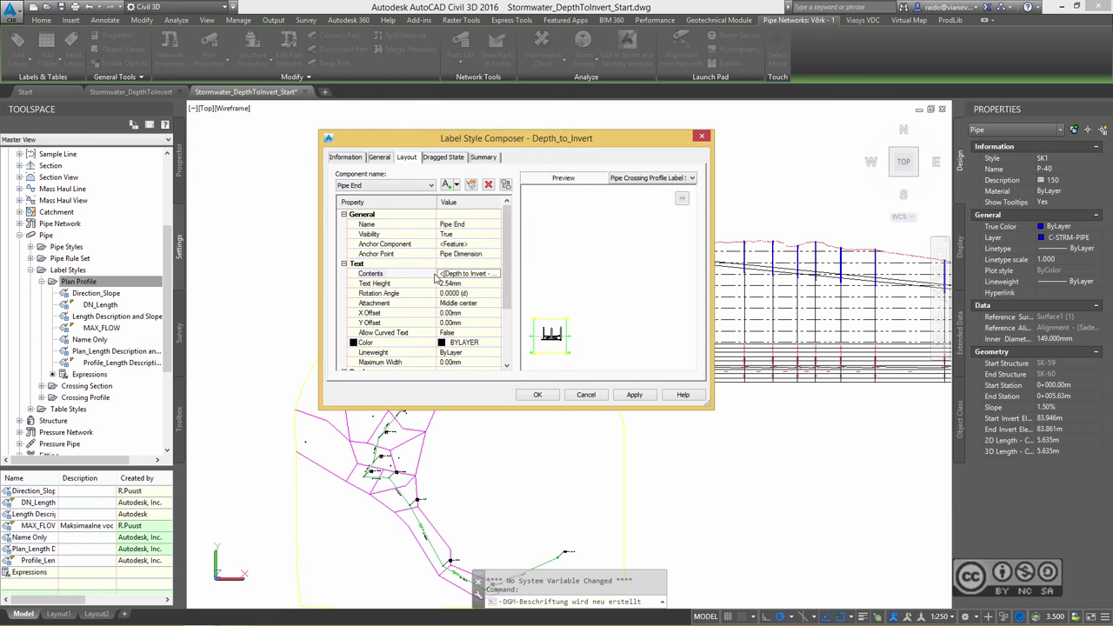
# Step: Set Pipe End's X offset to Depth to Invert - End X Offset, colour red, and save the style
pyautogui.click(462, 313)
pyautogui.click(498, 312)
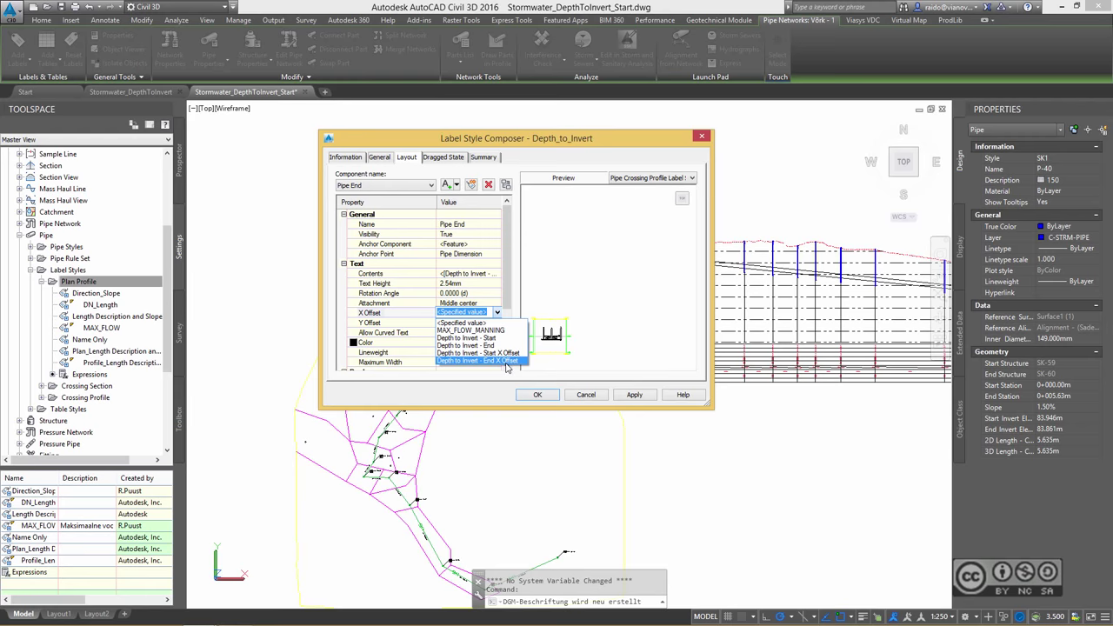
pyautogui.click(505, 360)
pyautogui.click(470, 342)
pyautogui.click(497, 343)
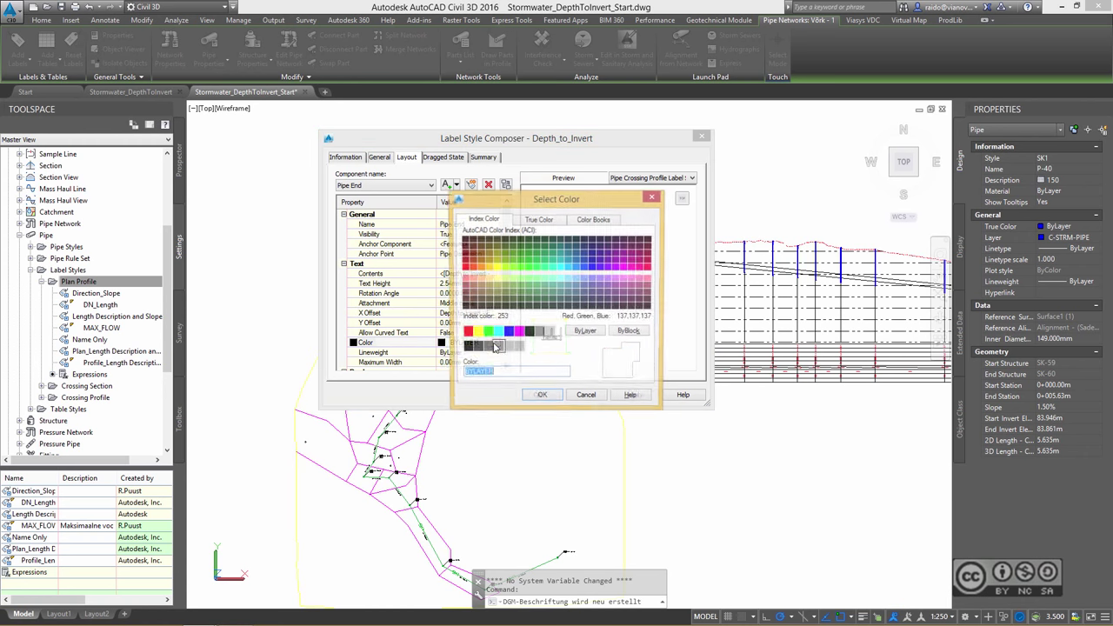
pyautogui.click(469, 330)
pyautogui.click(541, 394)
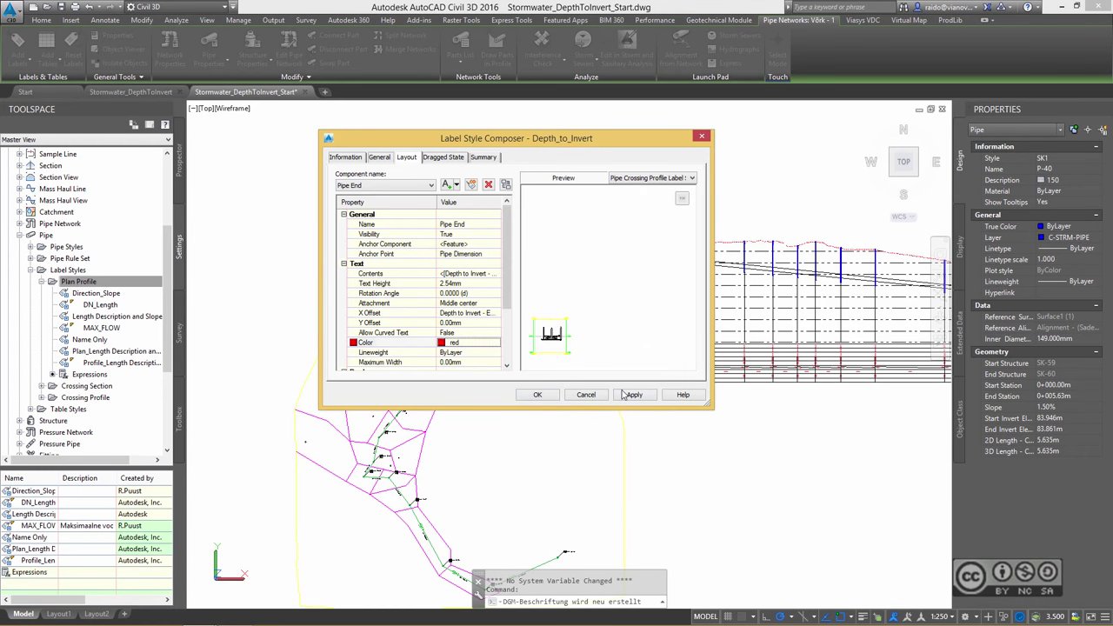
pyautogui.click(538, 394)
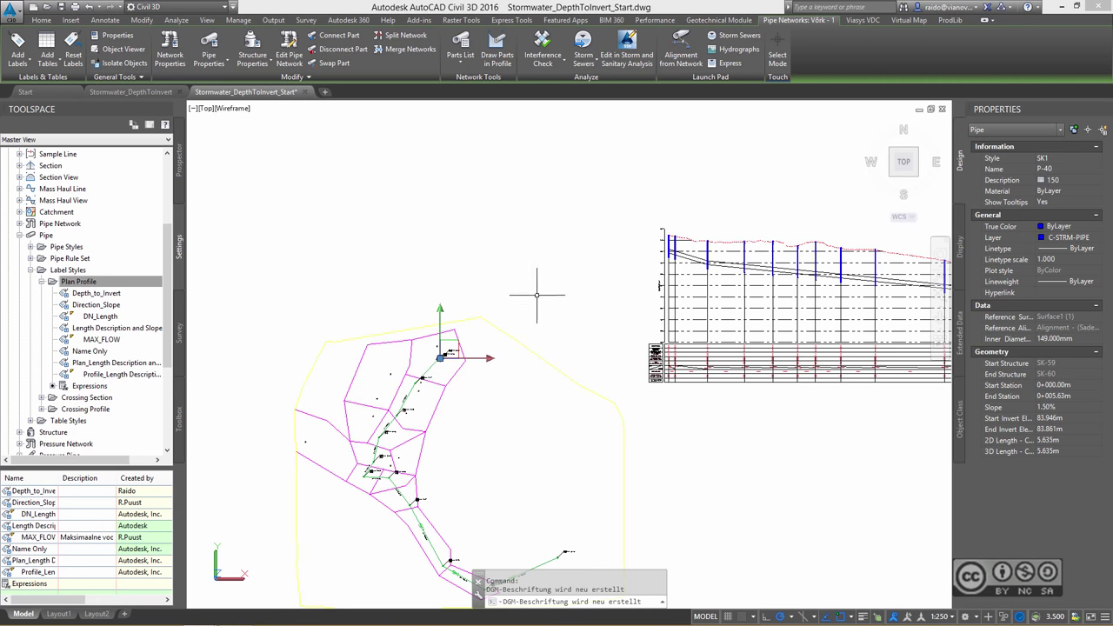
# Step: Set up Add Labels for Pipe Network, Single Part Profile, with the Depth_to_Invert pipe label style
pyautogui.press('Escape')
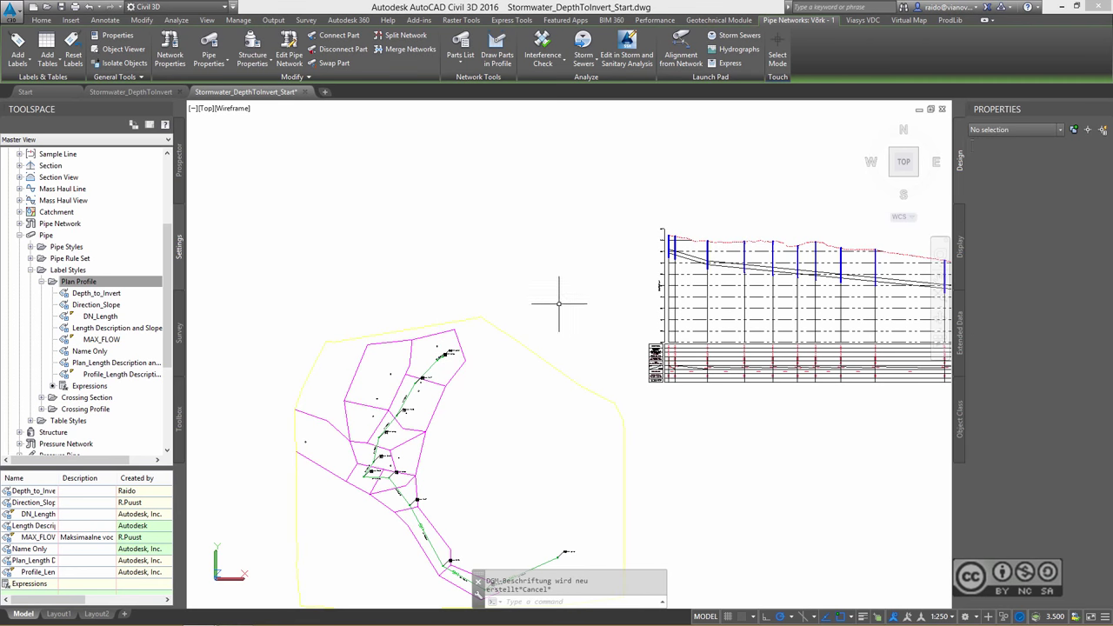
pyautogui.moveTo(596, 315); pyautogui.dragTo(309, 304, button='middle')
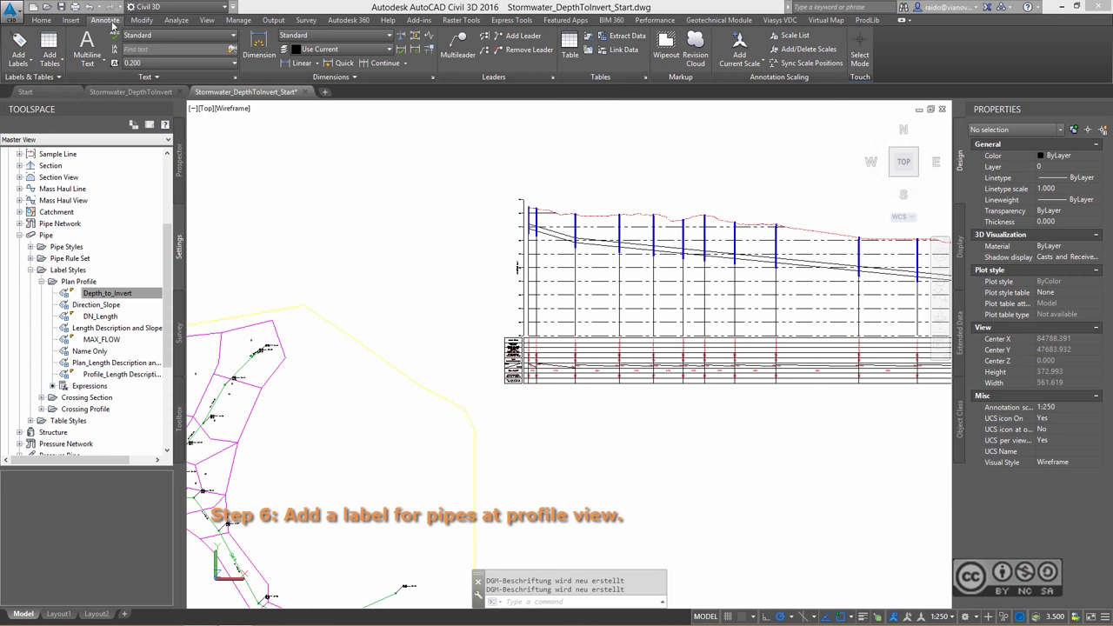
pyautogui.click(18, 46)
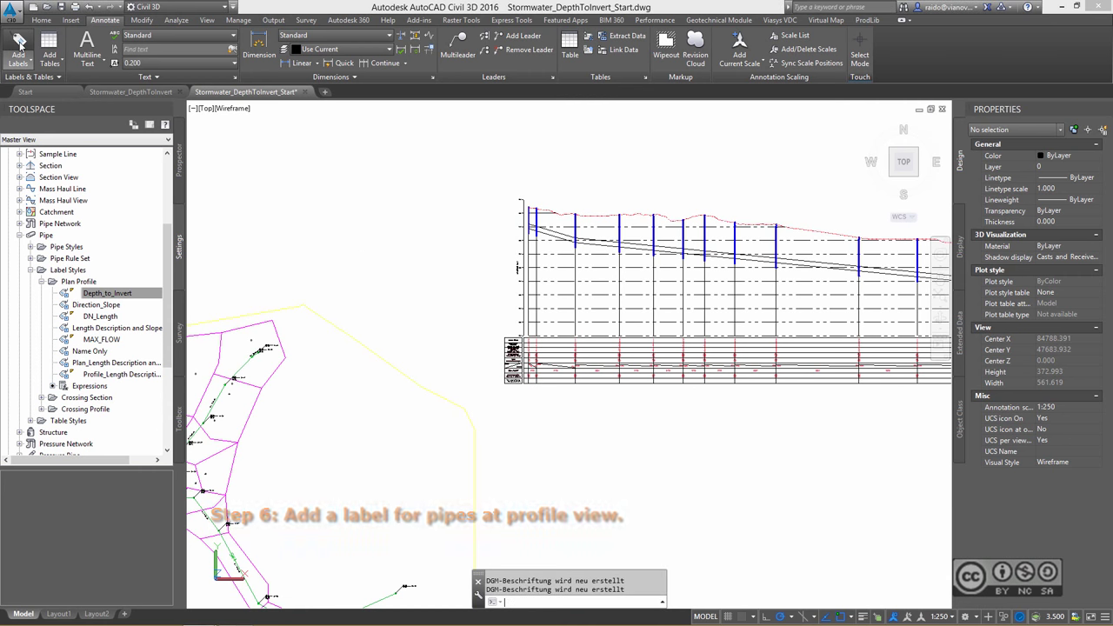
pyautogui.click(240, 156)
pyautogui.click(229, 193)
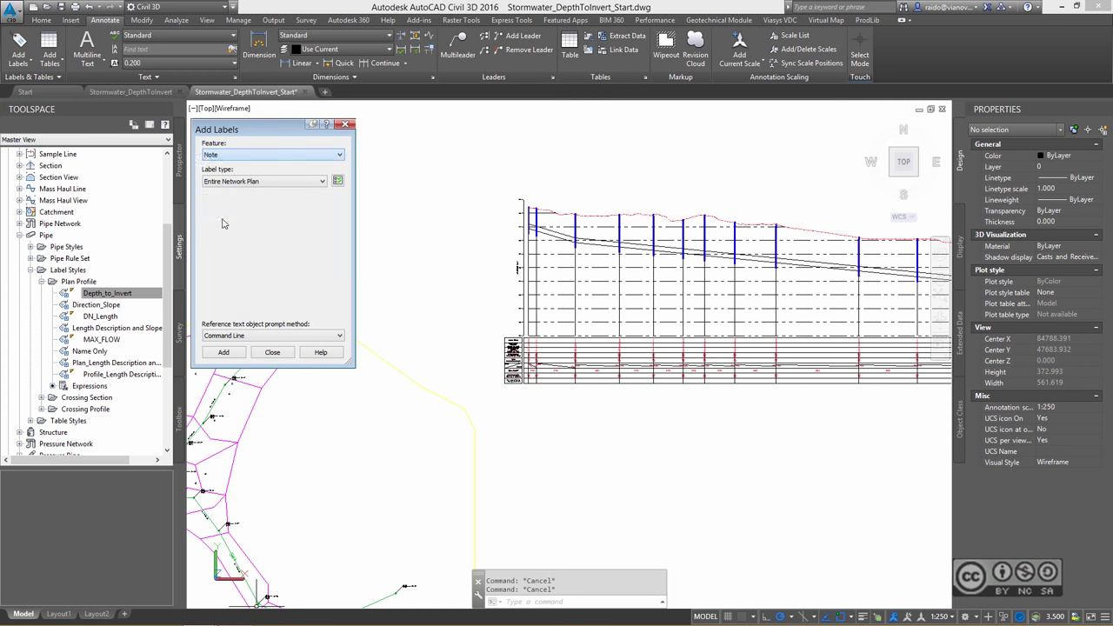
pyautogui.click(223, 182)
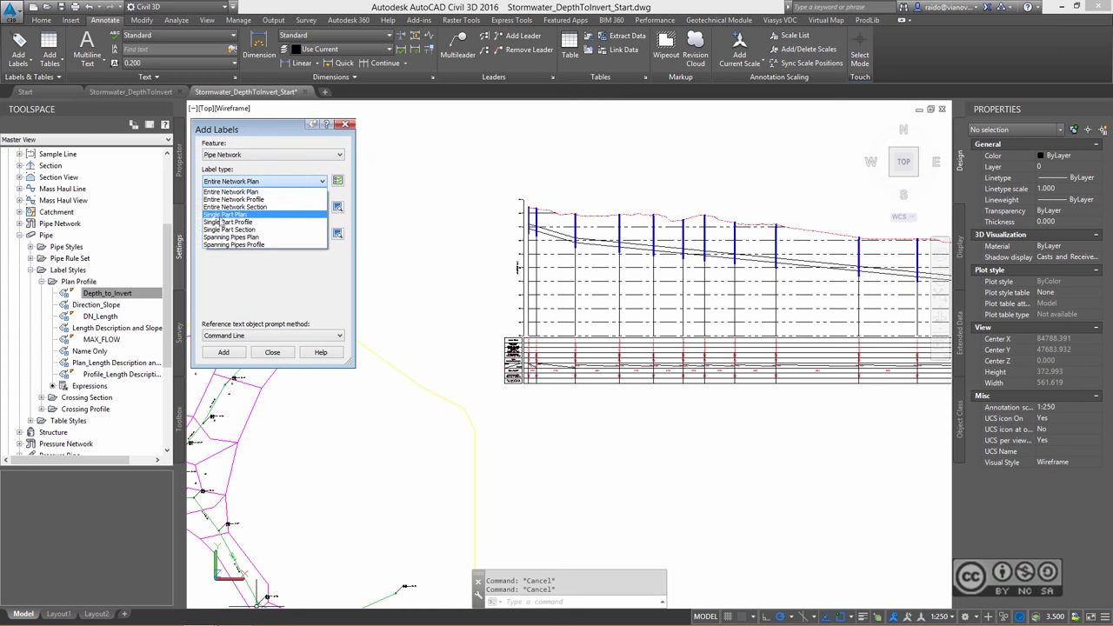
pyautogui.click(221, 228)
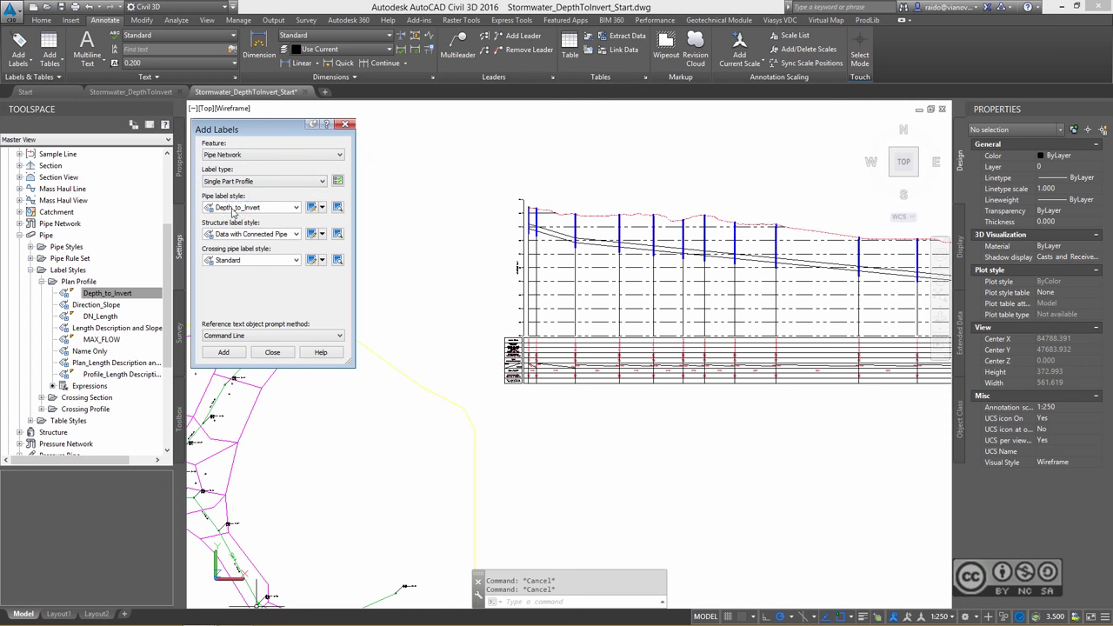
pyautogui.click(233, 209)
pyautogui.click(233, 212)
# Step: Label each pipe along the profile view with the Depth_to_Invert style
pyautogui.click(226, 355)
pyautogui.scroll(2, 526, 274)
pyautogui.scroll(2, 552, 248)
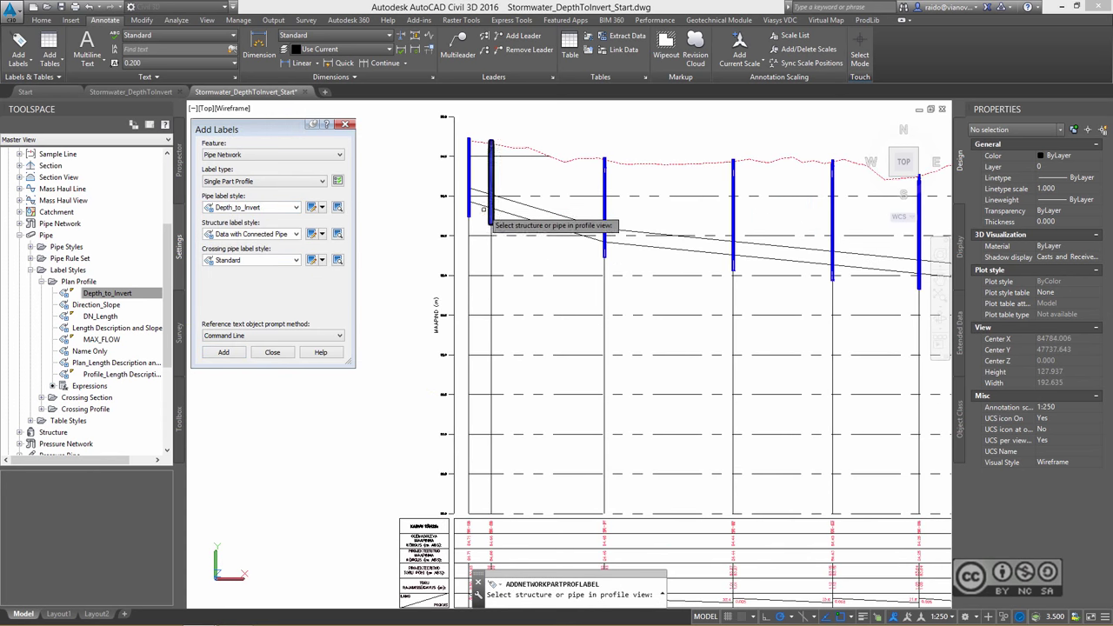
pyautogui.moveTo(520, 303); pyautogui.dragTo(509, 246, button='middle')
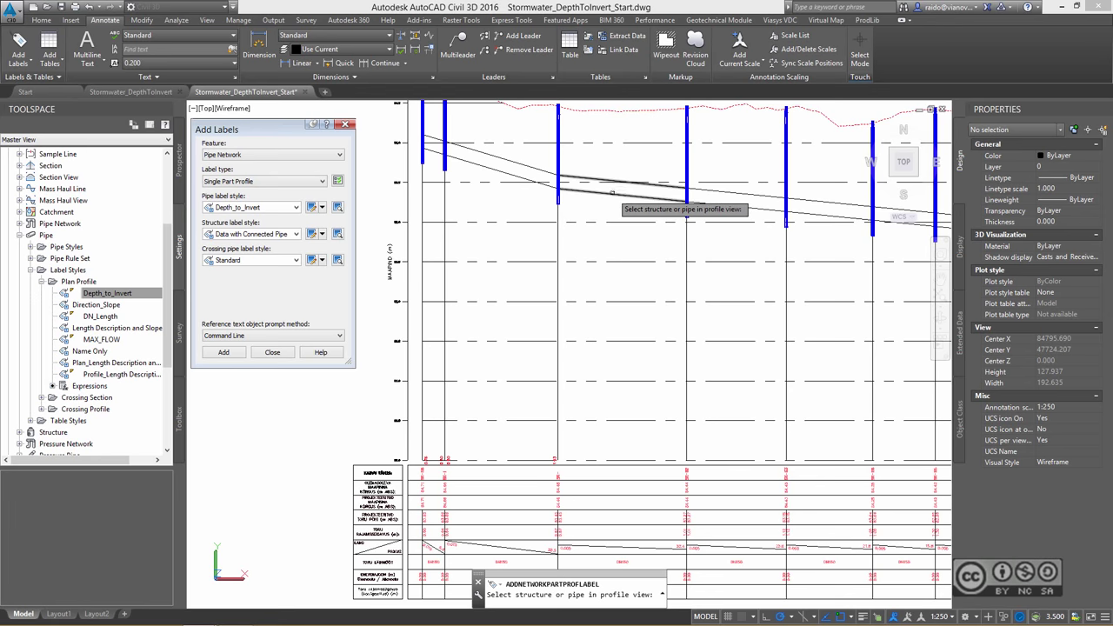
pyautogui.moveTo(612, 193); pyautogui.dragTo(380, 165, button='middle')
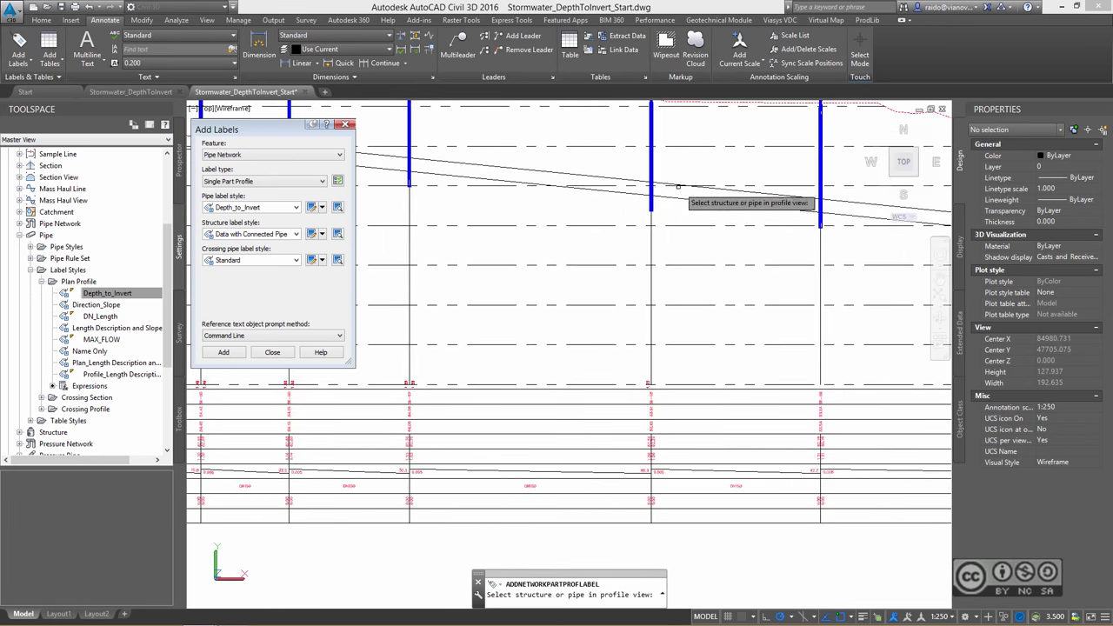
pyautogui.moveTo(739, 318); pyautogui.dragTo(612, 301, button='middle')
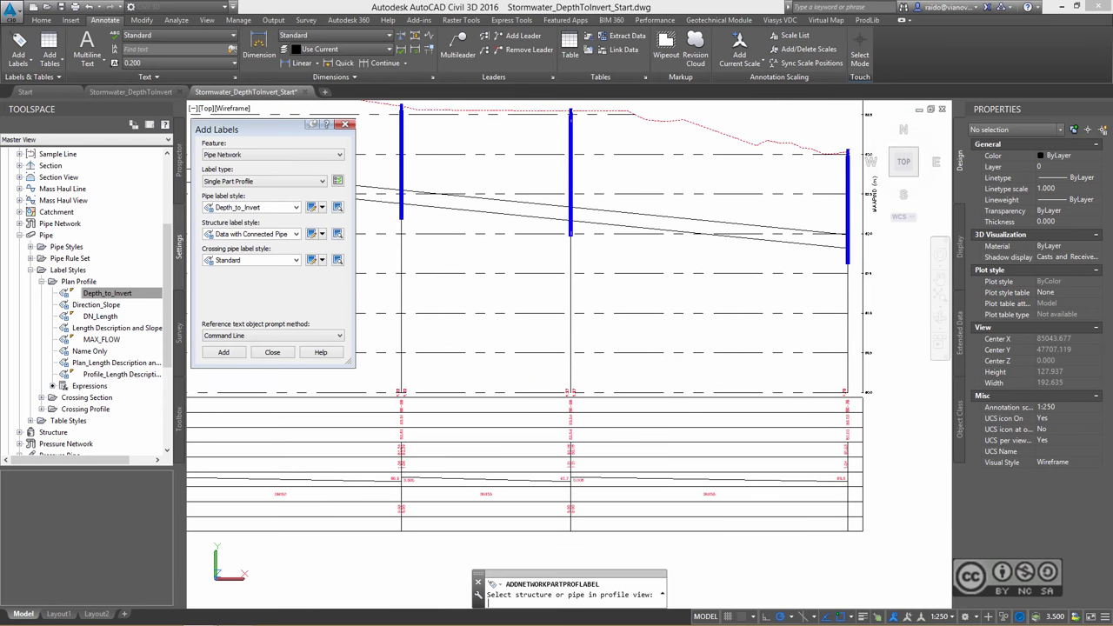
pyautogui.scroll(-3, 710, 318)
pyautogui.scroll(5, 654, 279)
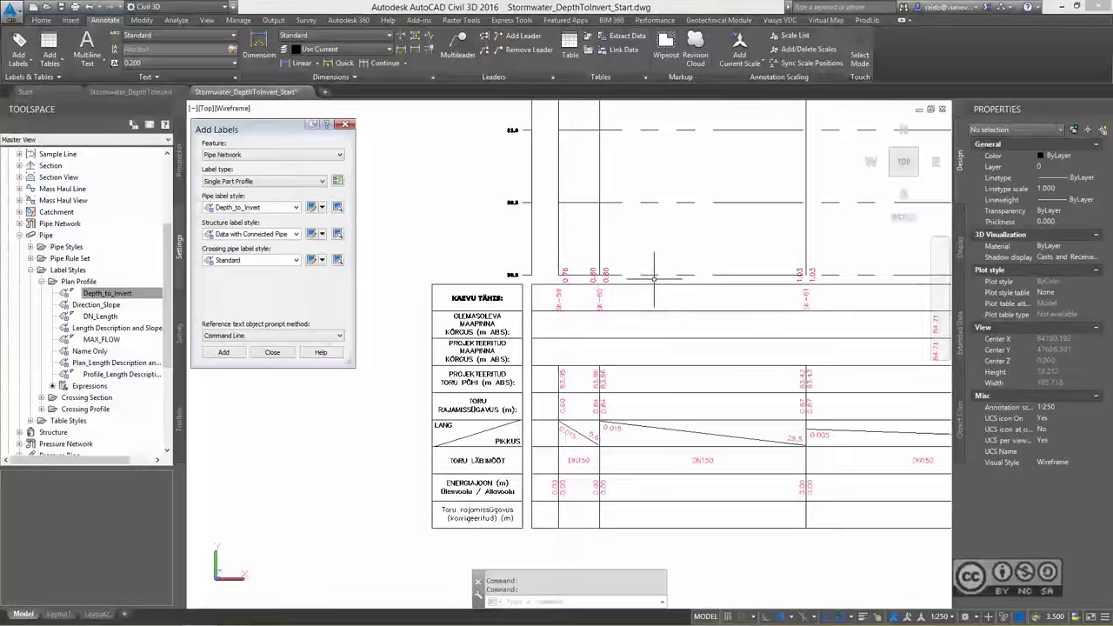
pyautogui.scroll(2, 654, 278)
pyautogui.click(528, 278)
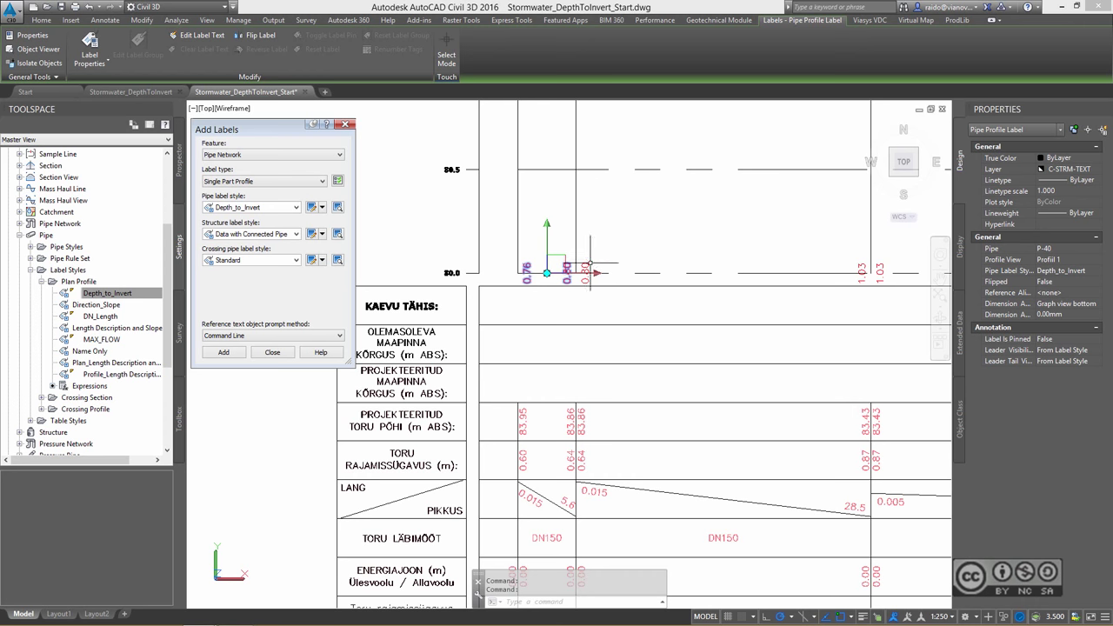
# Step: Select all twelve similar depth labels and set their dimension anchor value to -133 mm, after trying -137 and -136
pyautogui.rightClick(613, 195)
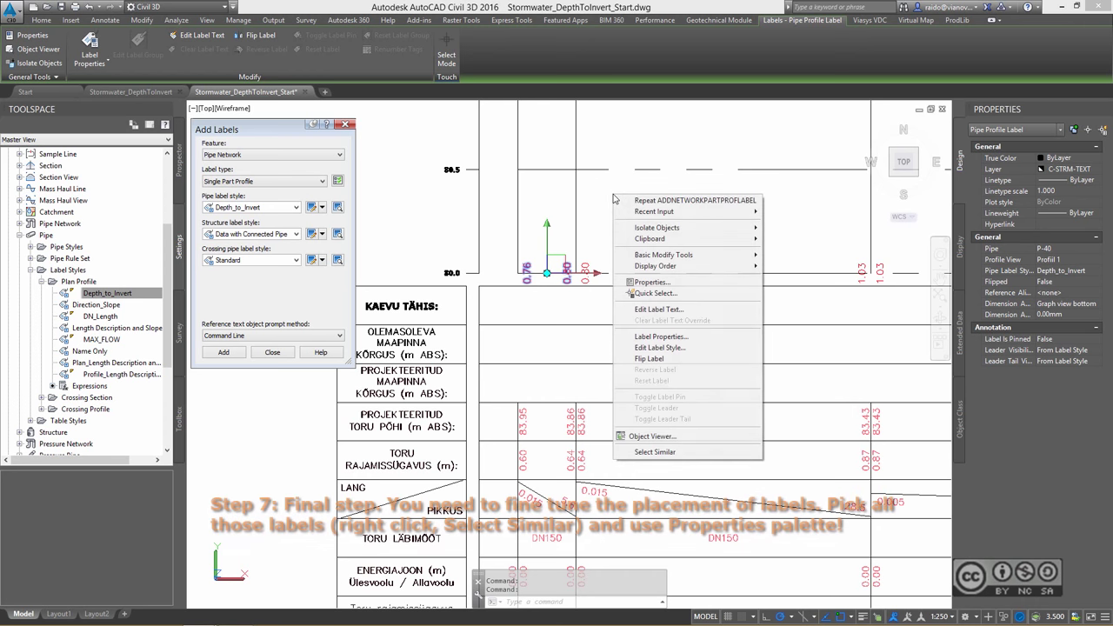
pyautogui.click(655, 452)
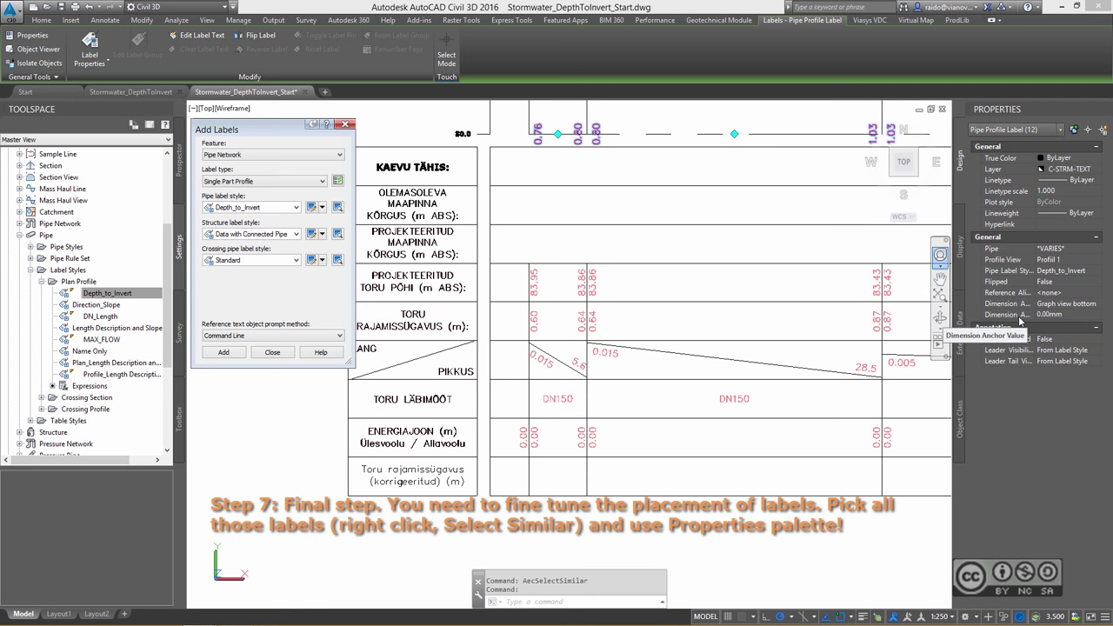
pyautogui.click(1059, 314)
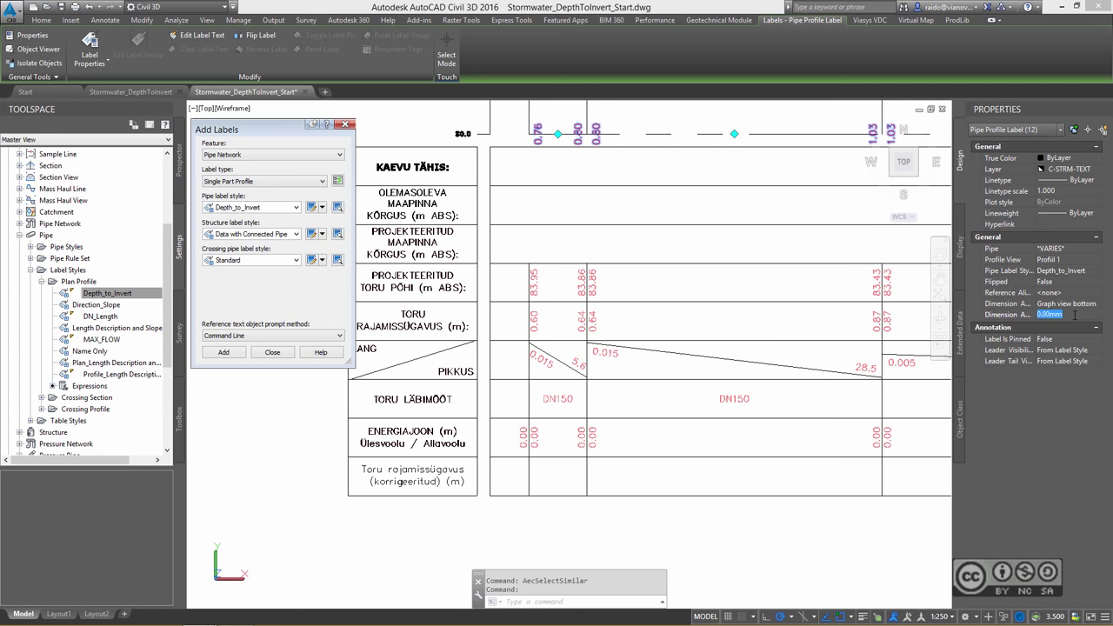
pyautogui.write('-1')
pyautogui.write('37')
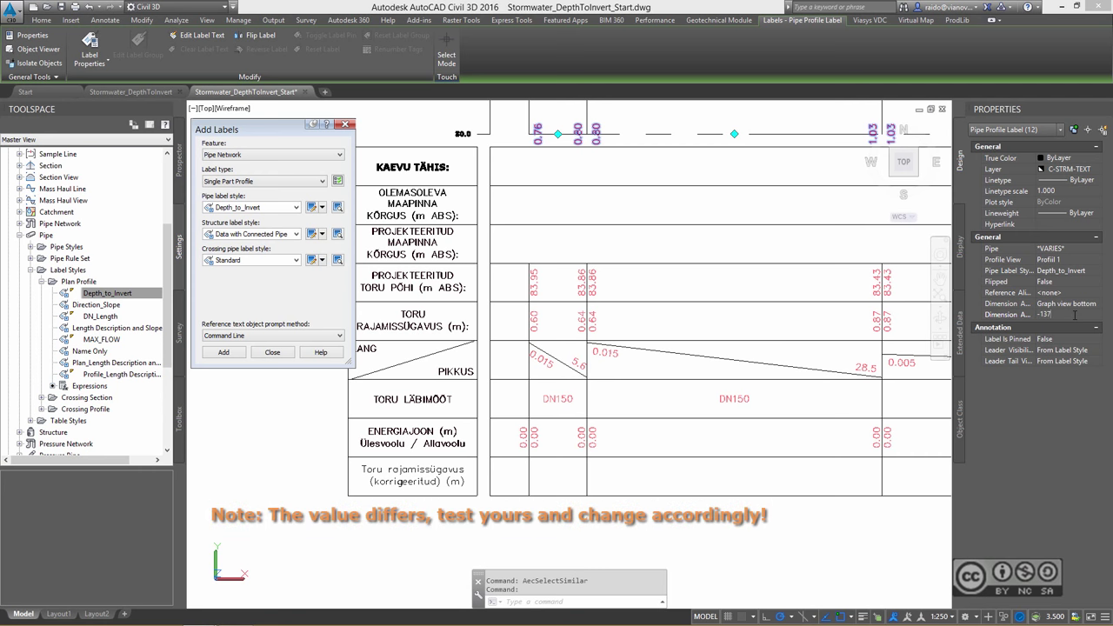
pyautogui.press('Return')
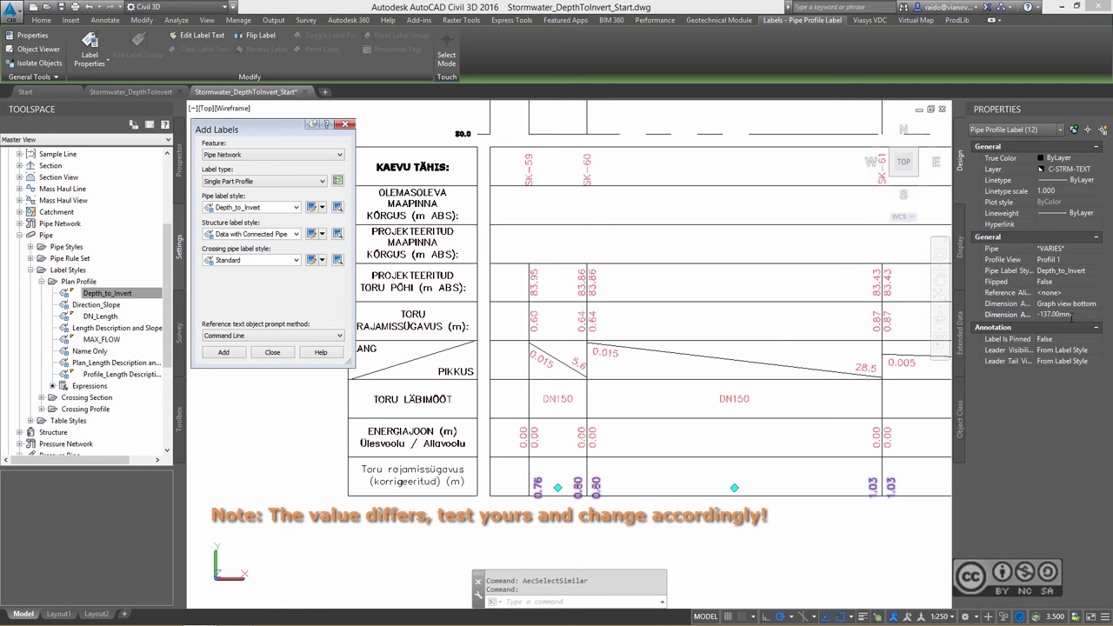
pyautogui.press('BackSpace')
pyautogui.write('6')
pyautogui.press('Return')
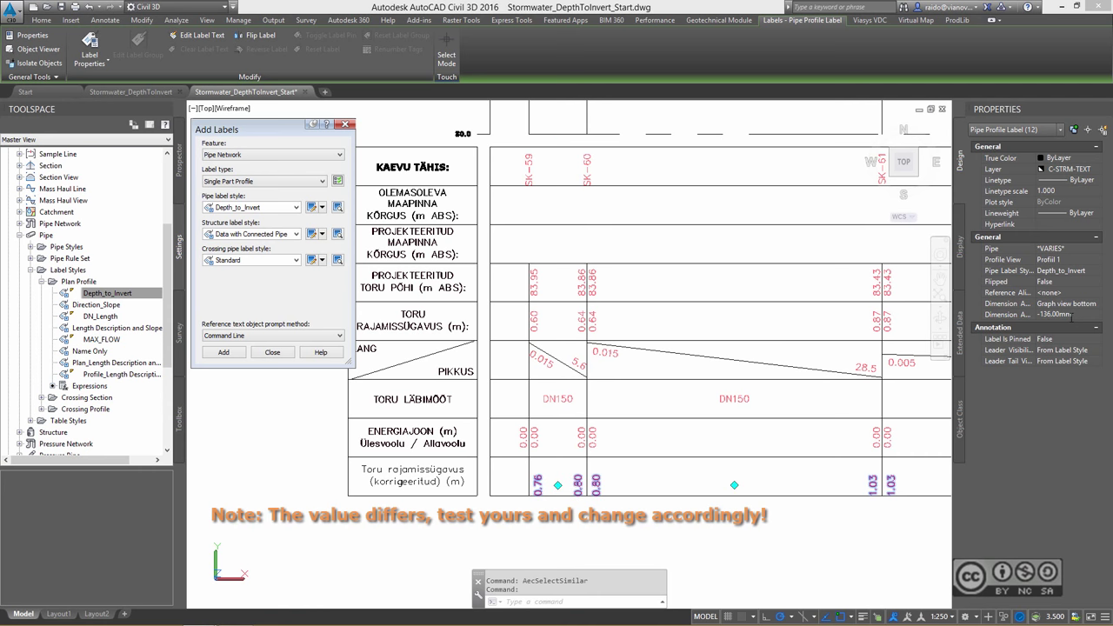
pyautogui.press('BackSpace')
pyautogui.write('3')
pyautogui.press('Return')
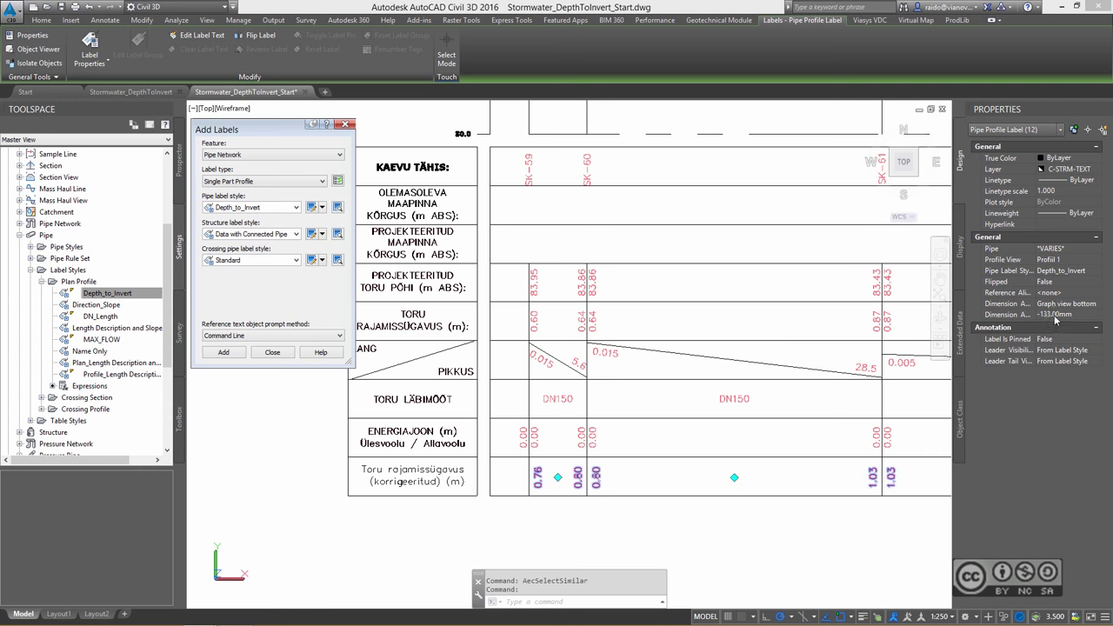
# Step: Close the Add Labels window and zoom out to show the whole profile view with its band table
pyautogui.press('Escape')
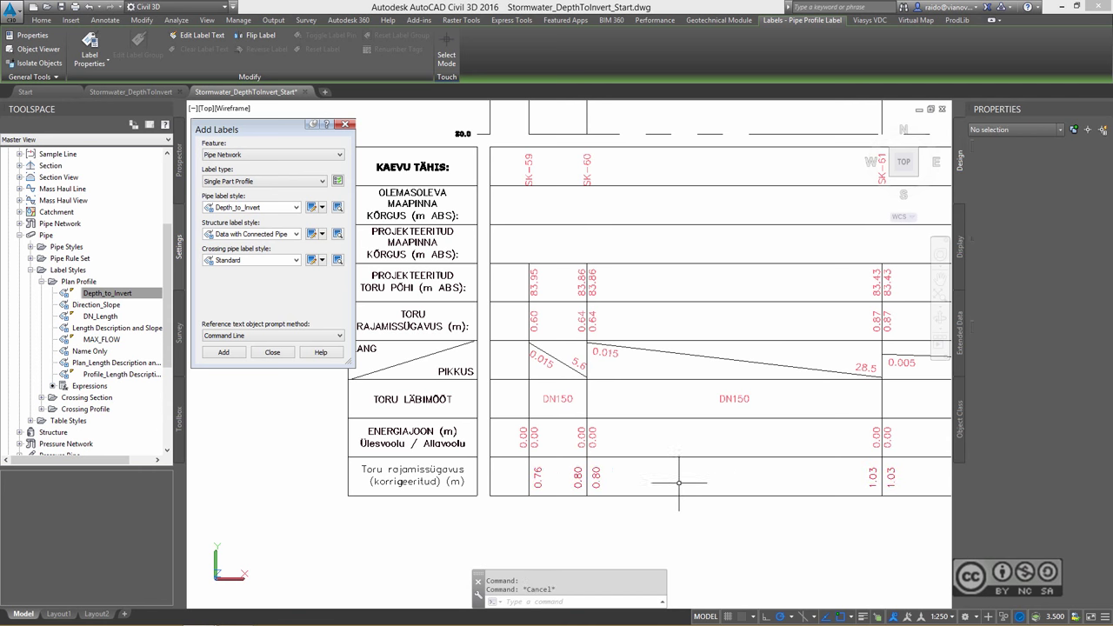
pyautogui.scroll(-2, 678, 482)
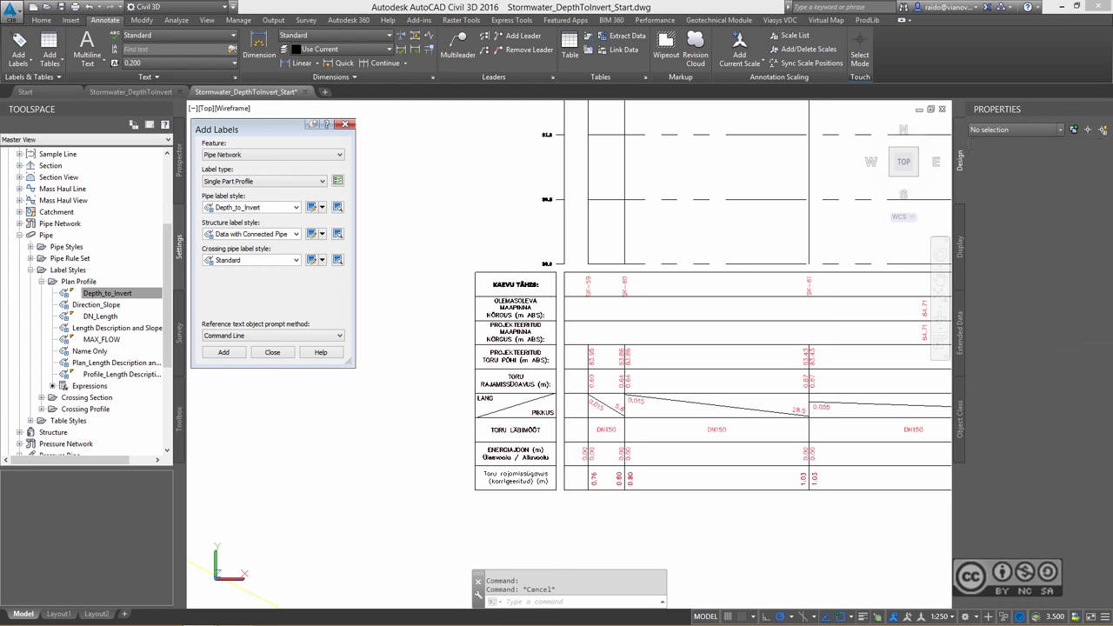
pyautogui.scroll(2, 463, 473)
pyautogui.moveTo(469, 474); pyautogui.dragTo(474, 380, button='middle')
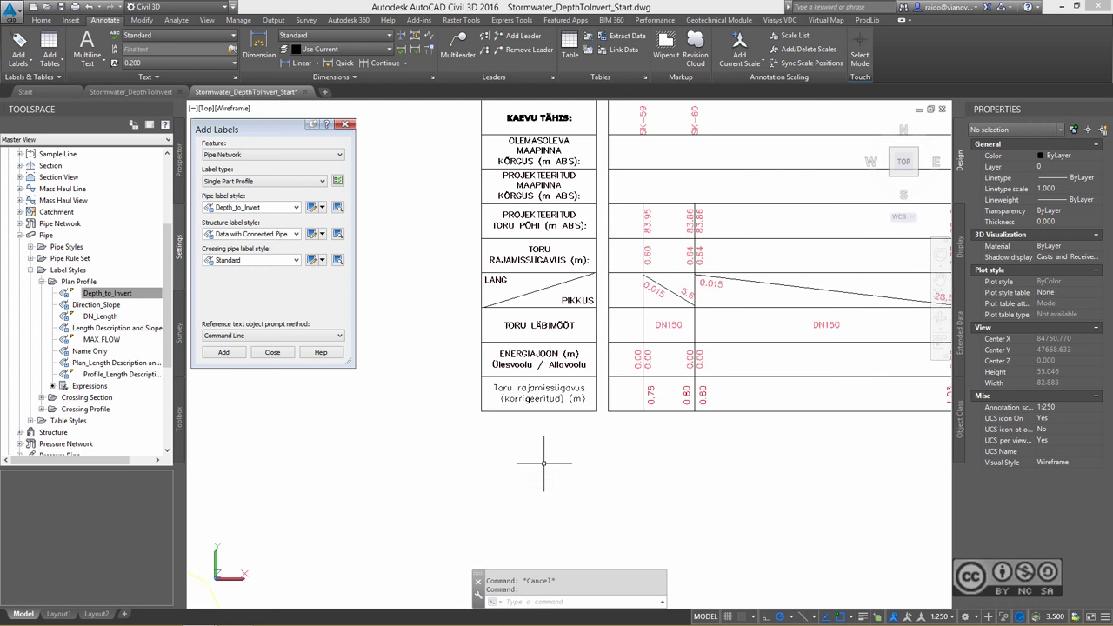
pyautogui.click(508, 450)
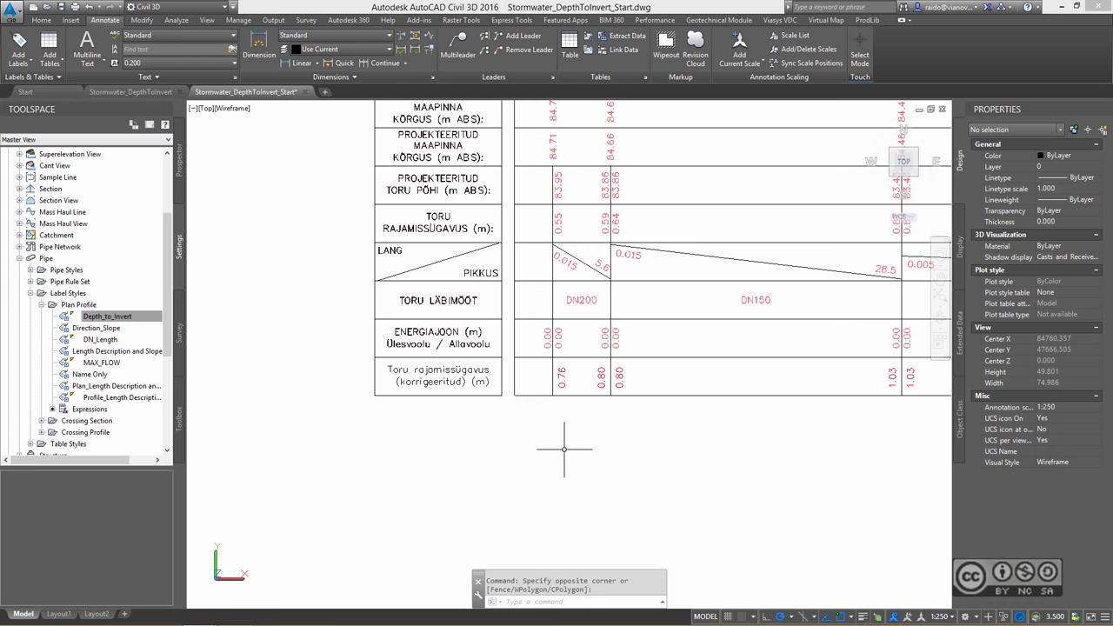
pyautogui.scroll(-8, 494, 491)
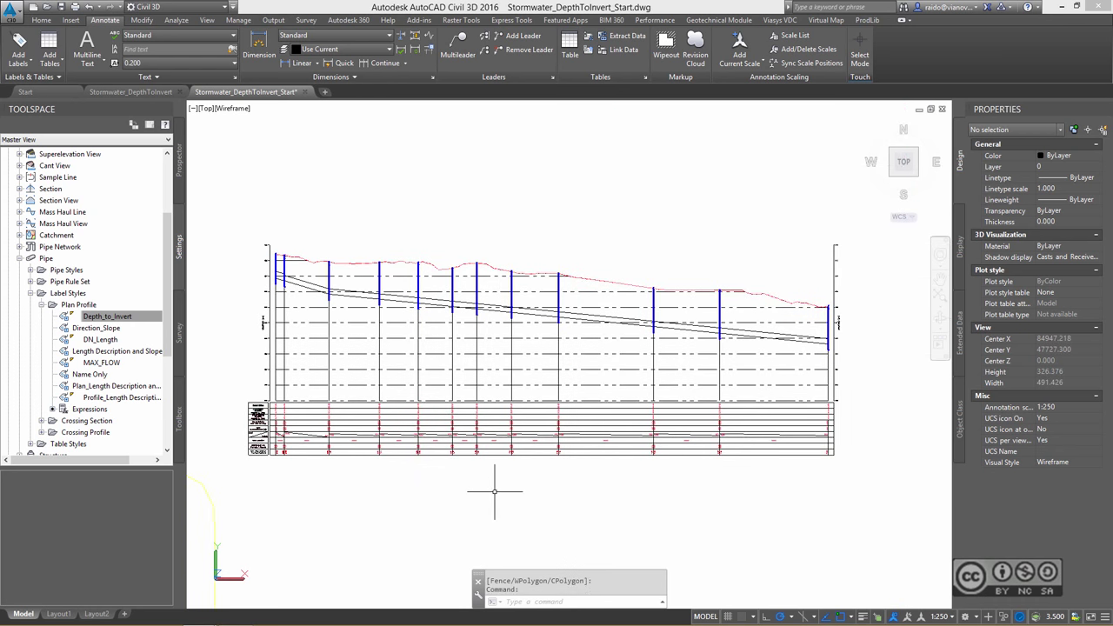